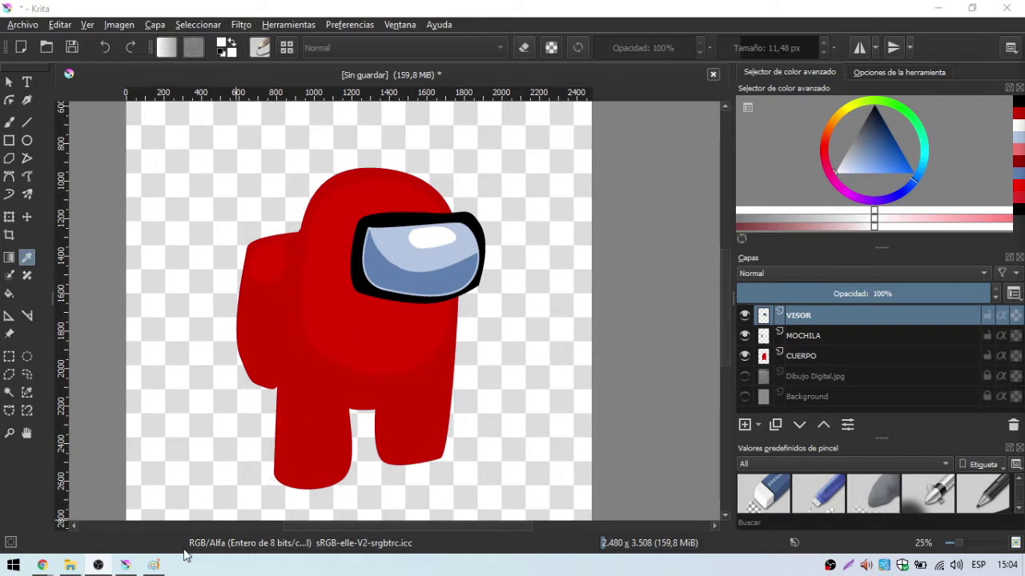
# Glance at the reference crewmate image, then save the drawing to the Desktop as AMONGUS.kra.
pyautogui.click(153, 565)
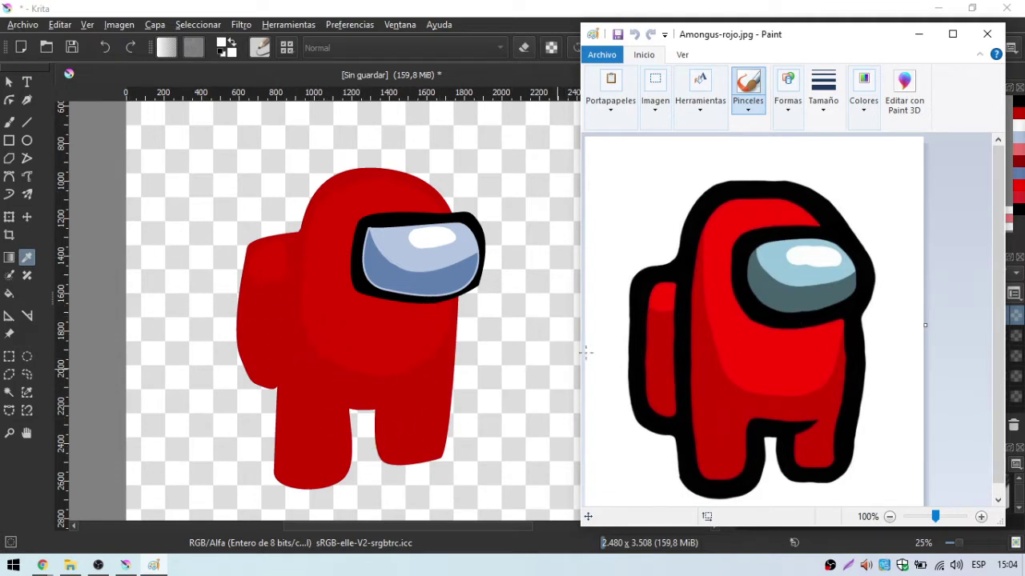
pyautogui.click(919, 35)
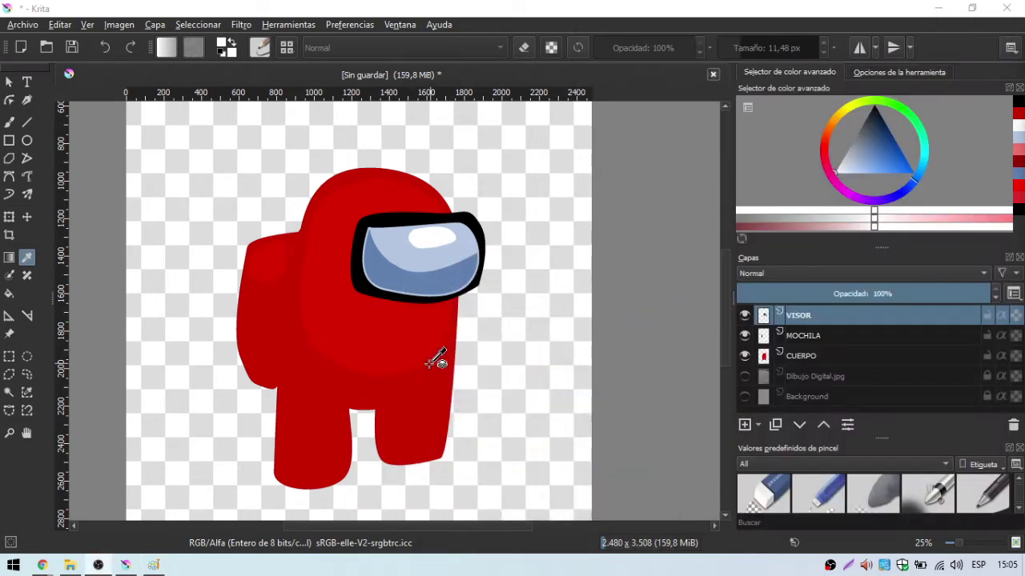
pyautogui.click(29, 26)
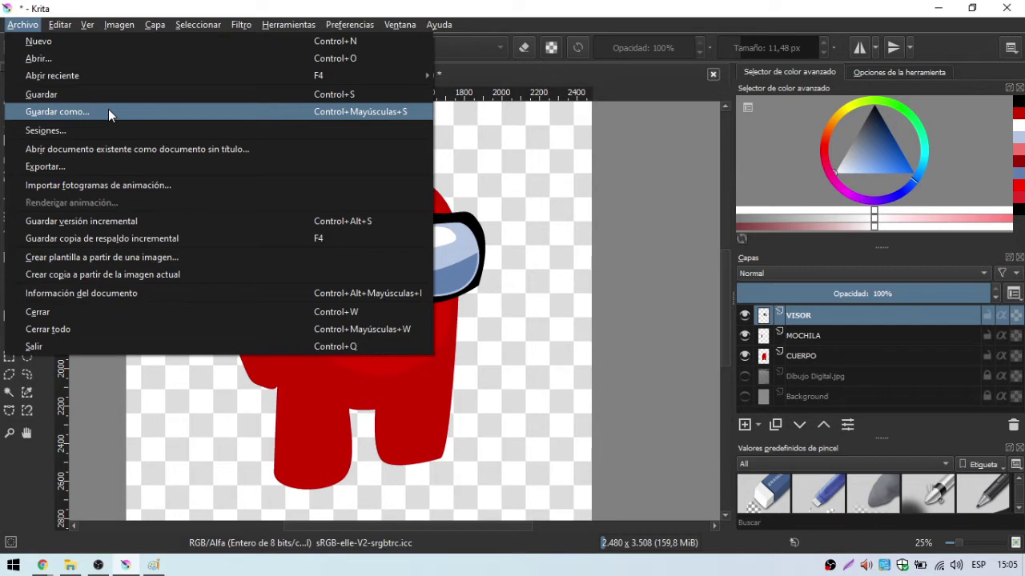
pyautogui.click(109, 113)
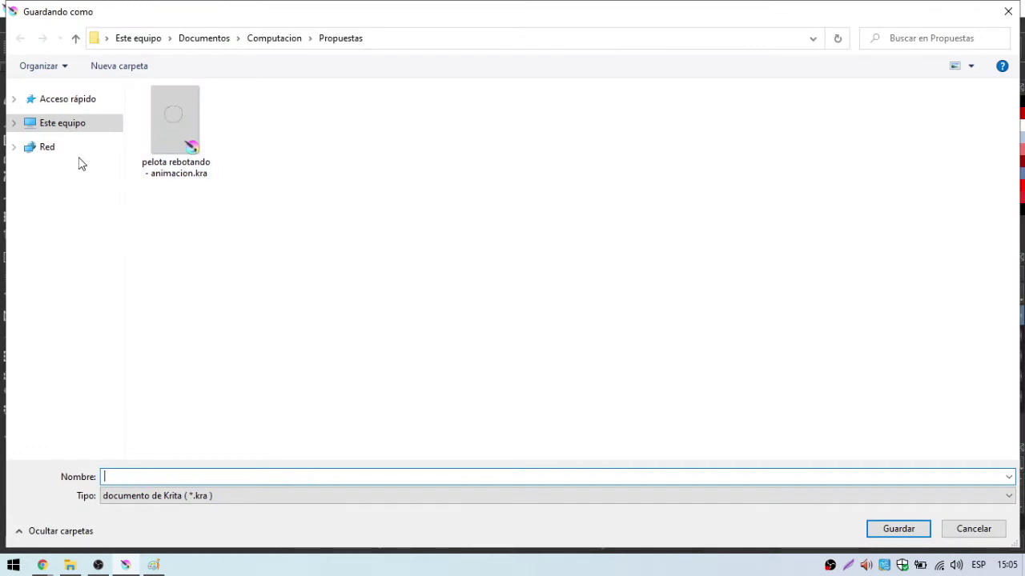
pyautogui.click(14, 124)
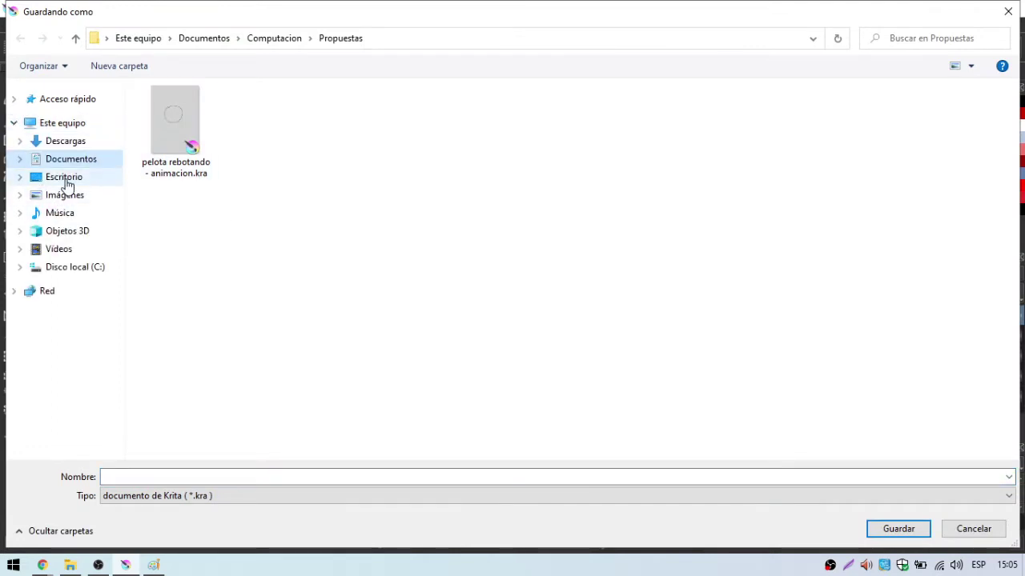
pyautogui.click(66, 179)
pyautogui.click(235, 474)
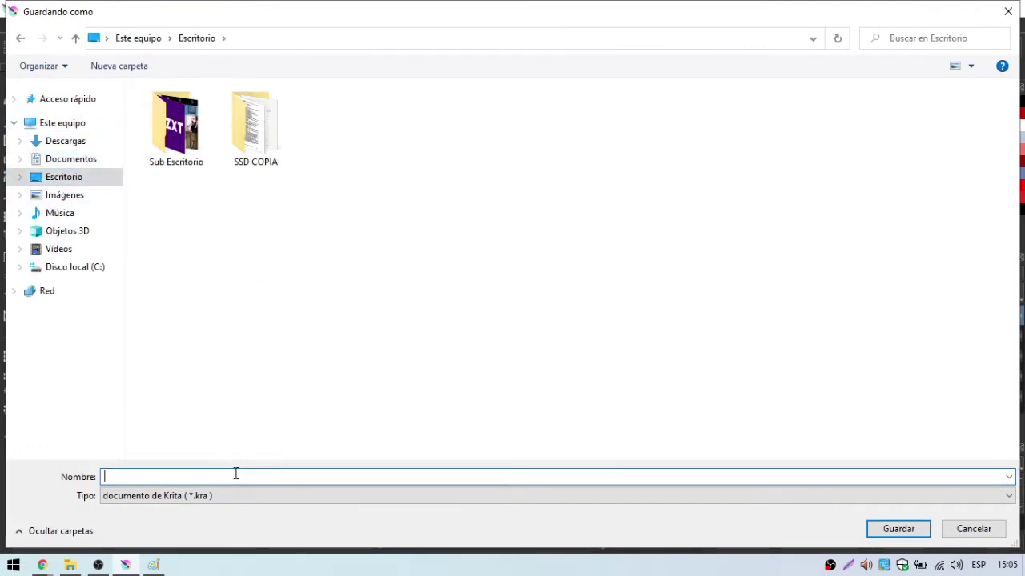
pyautogui.write('AMON')
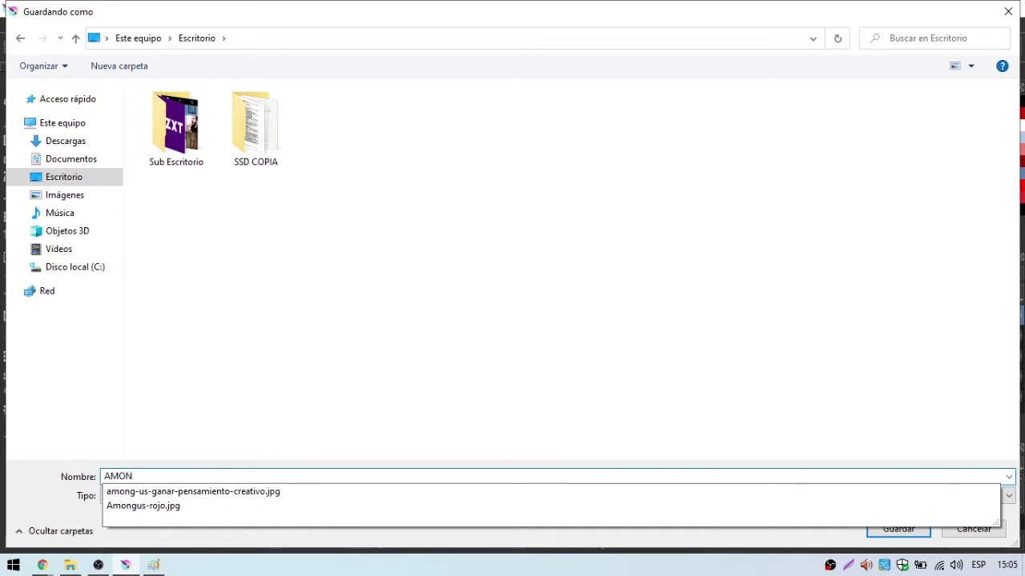
pyautogui.write('GU')
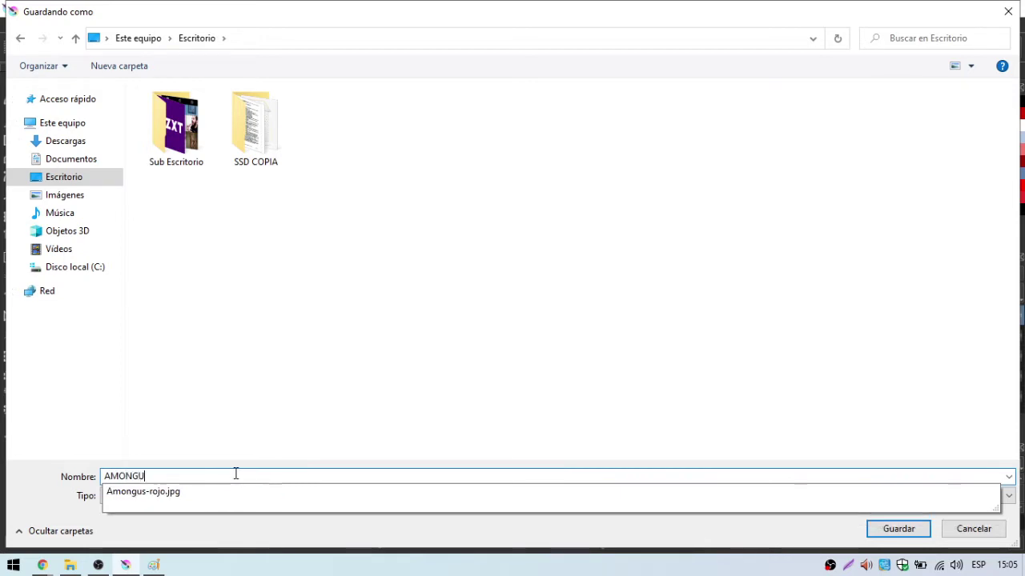
pyautogui.write('S')
pyautogui.click(387, 402)
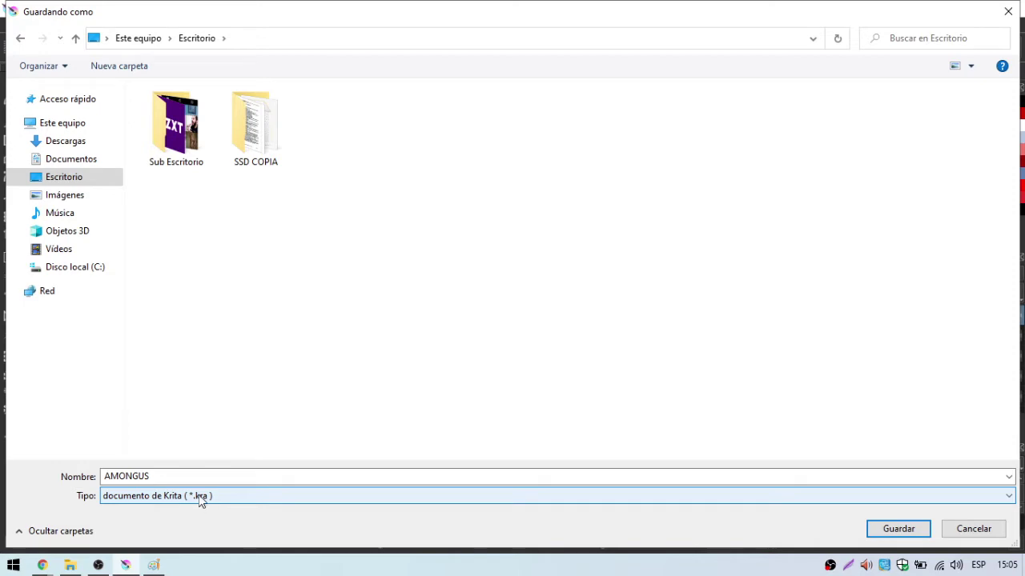
pyautogui.click(896, 532)
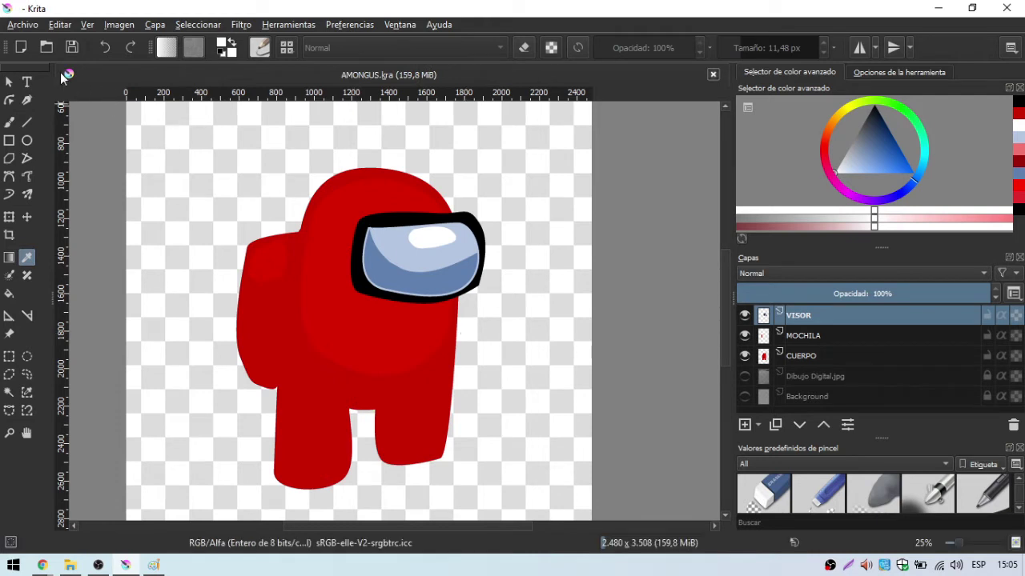
# Close the AMONGUS.kra document and reopen it from its desktop file.
pyautogui.click(9, 81)
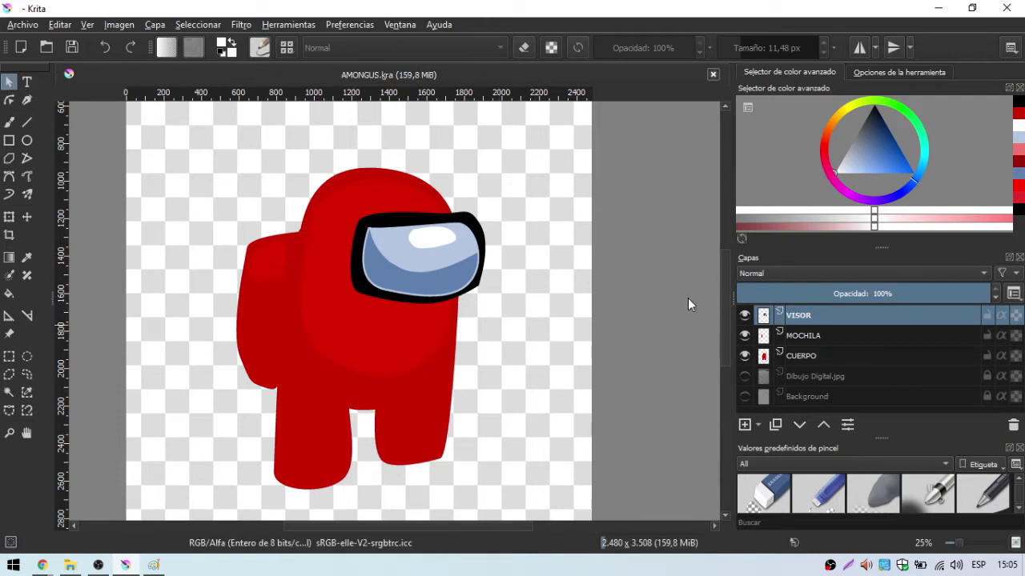
pyautogui.click(971, 8)
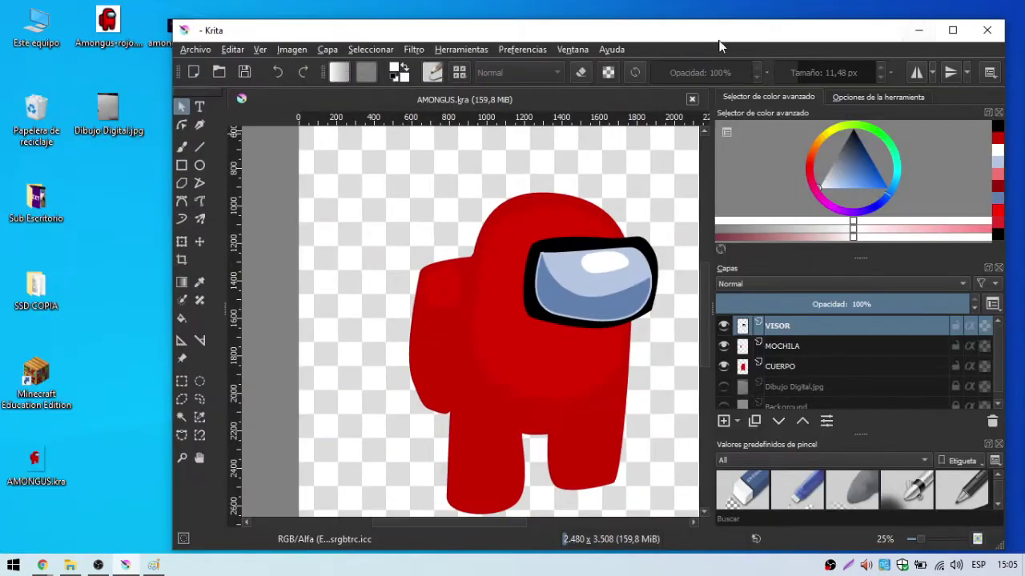
pyautogui.click(47, 462)
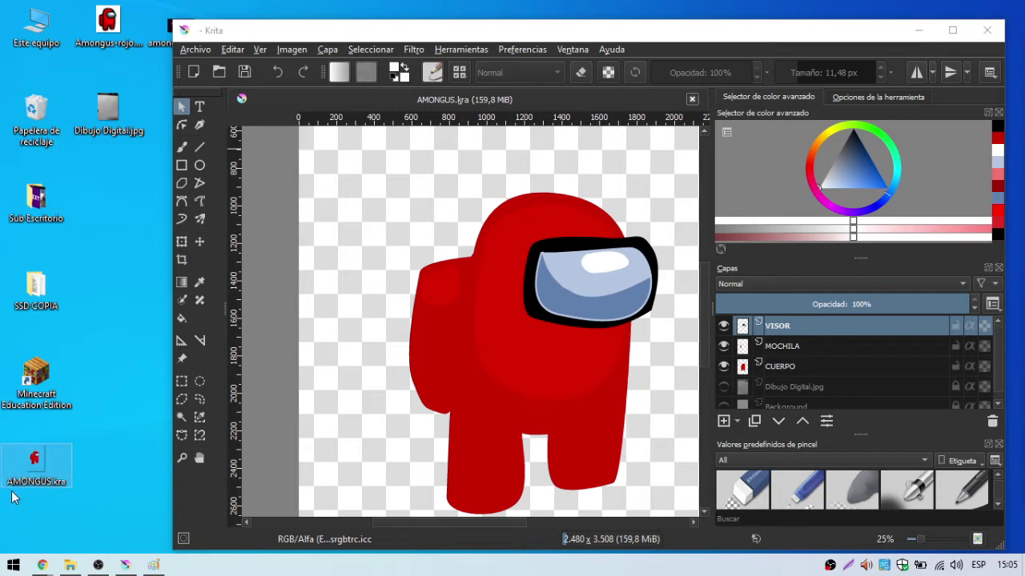
pyautogui.click(58, 466)
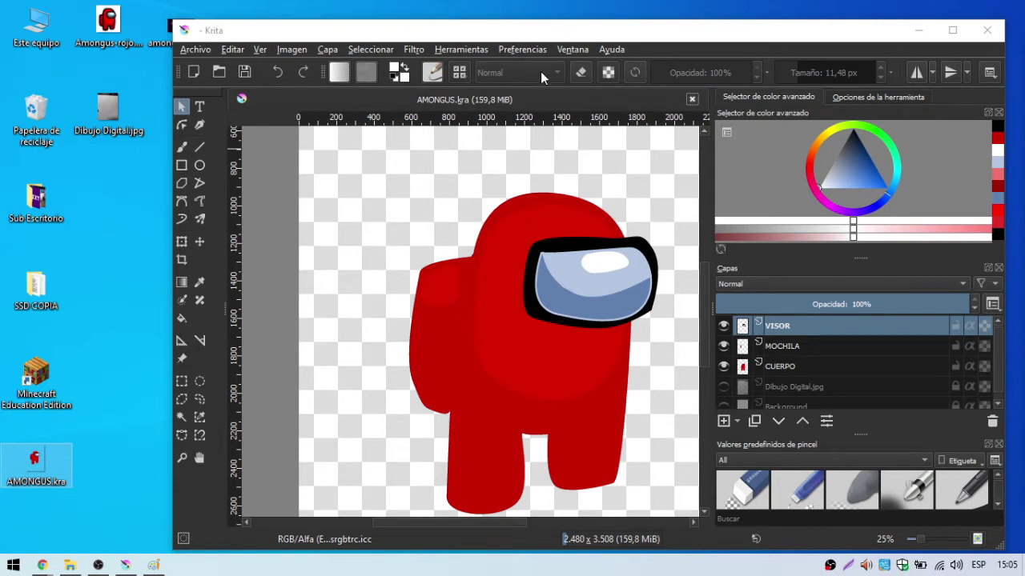
pyautogui.click(691, 98)
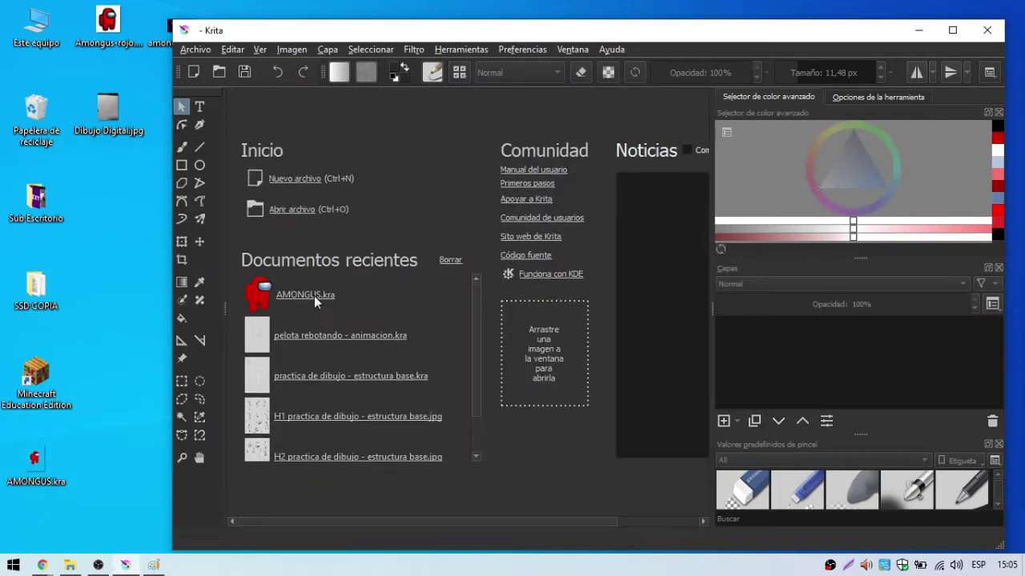
pyautogui.doubleClick(44, 468)
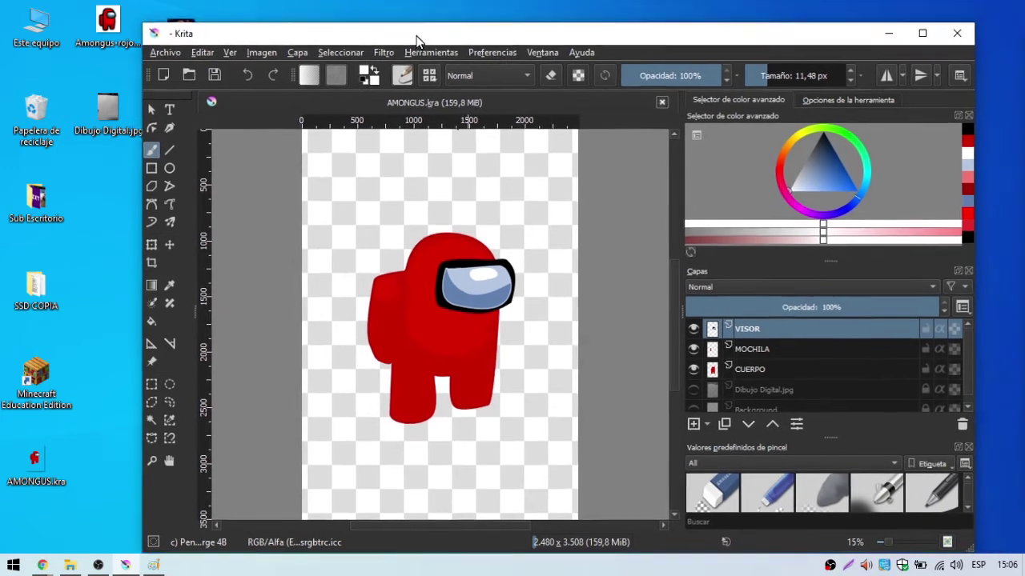
# Maximize Krita and check the CUERPO and VISOR layers, leaving VISOR active.
pyautogui.moveTo(454, 41); pyautogui.dragTo(400, 2)
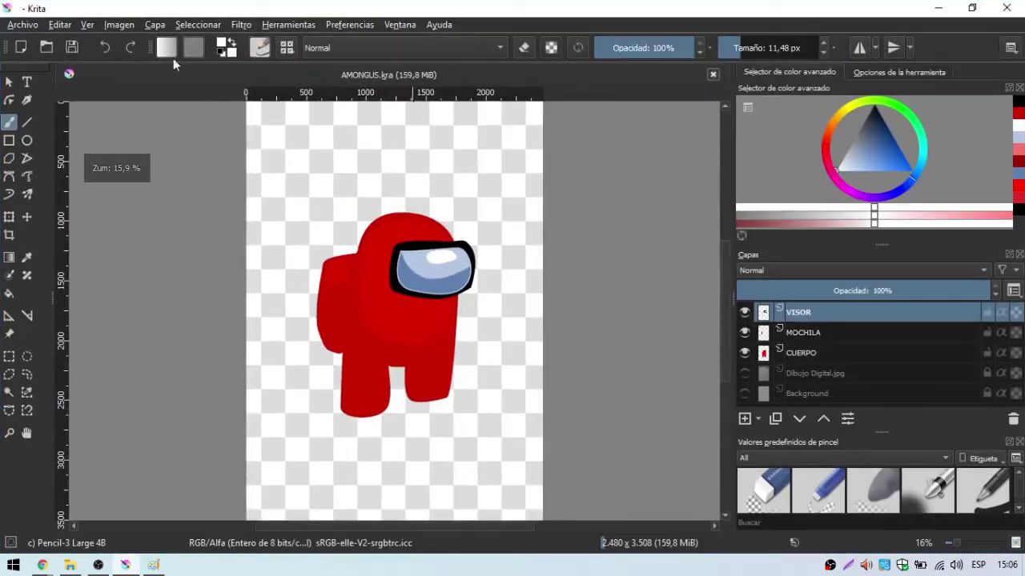
pyautogui.click(24, 24)
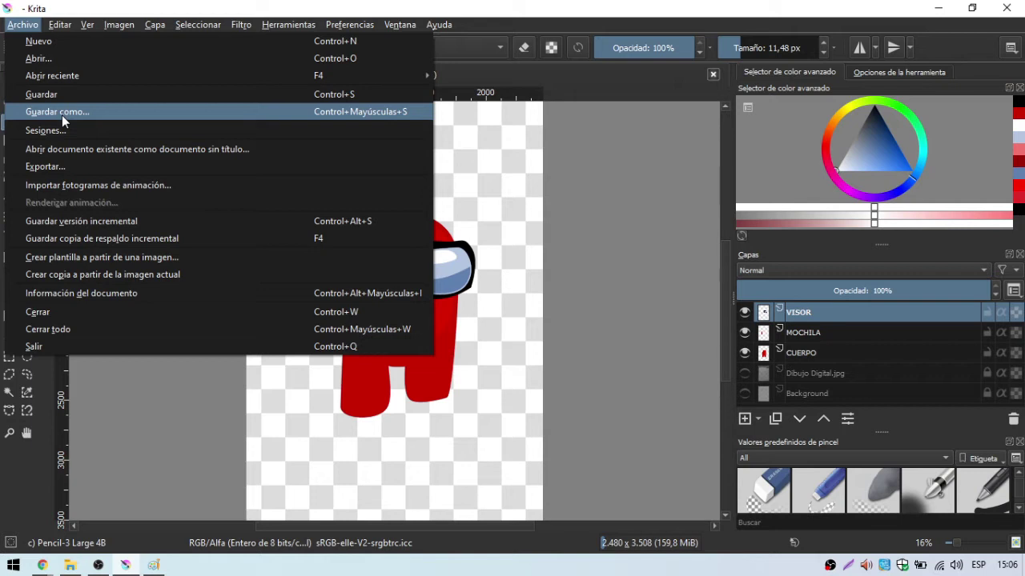
pyautogui.click(153, 6)
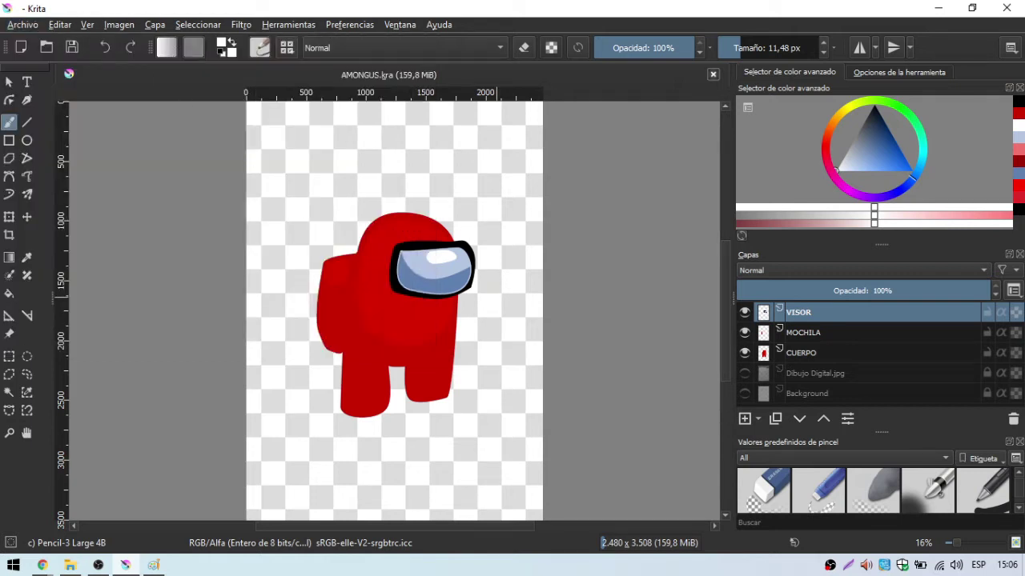
pyautogui.click(811, 351)
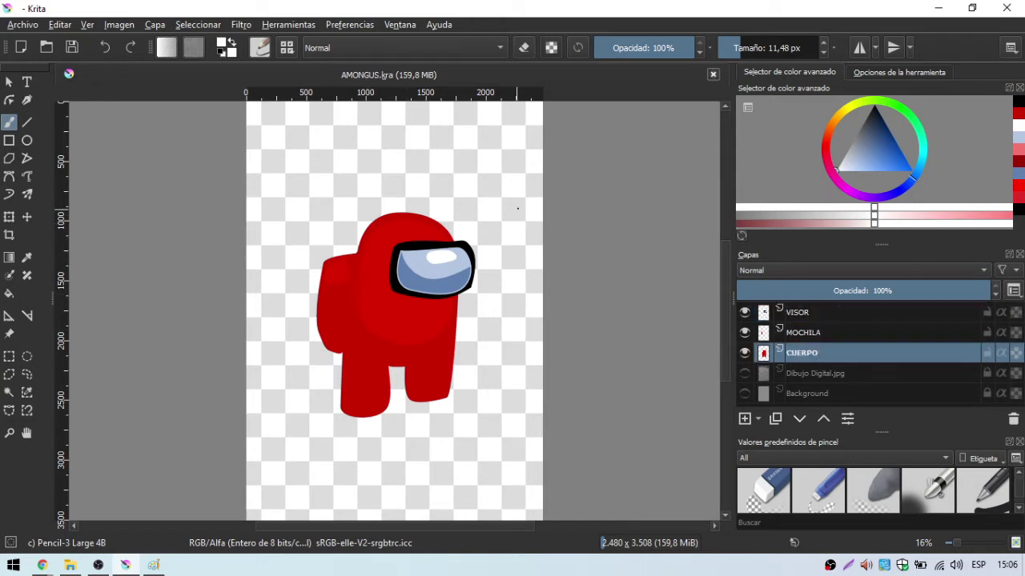
pyautogui.click(826, 314)
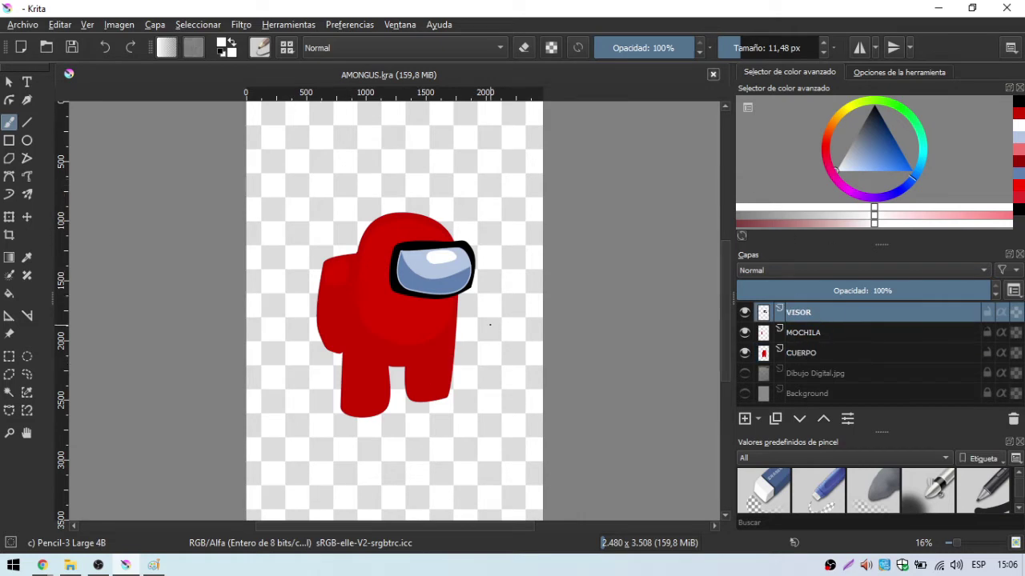
# Save the drawing as AMONGUS.kra from the Archivo menu.
pyautogui.click(24, 25)
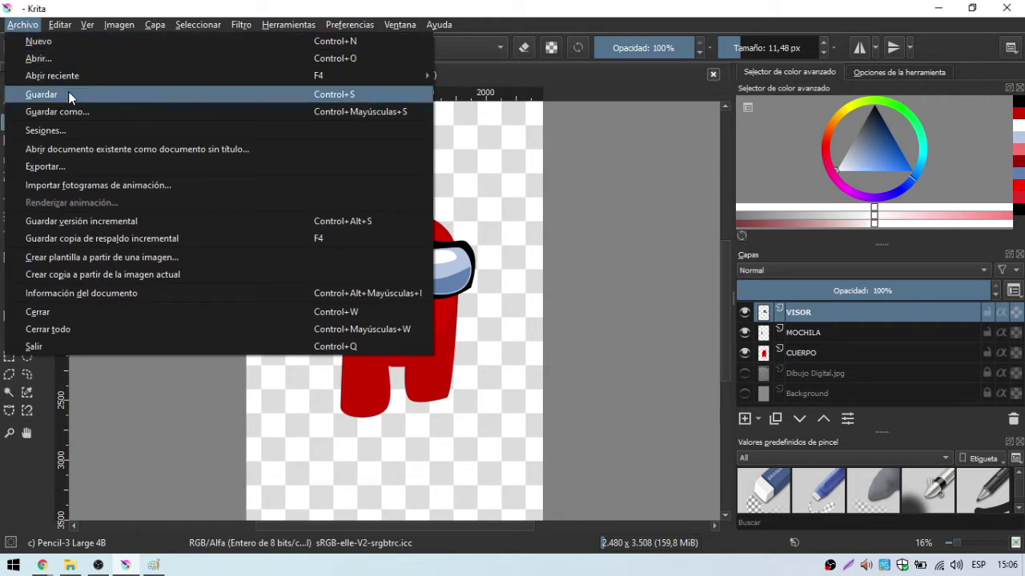
pyautogui.click(438, 24)
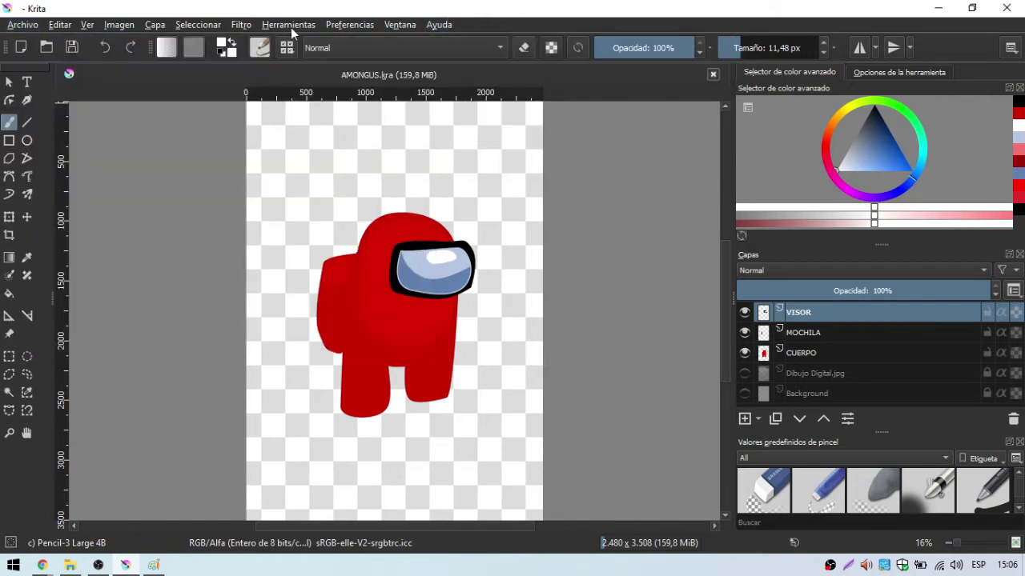
pyautogui.click(21, 25)
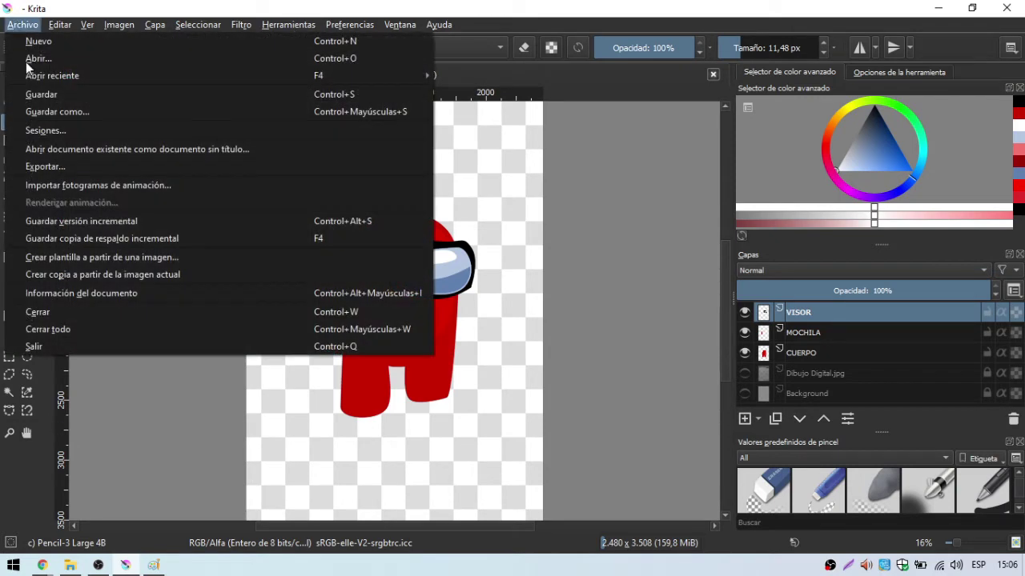
pyautogui.click(45, 95)
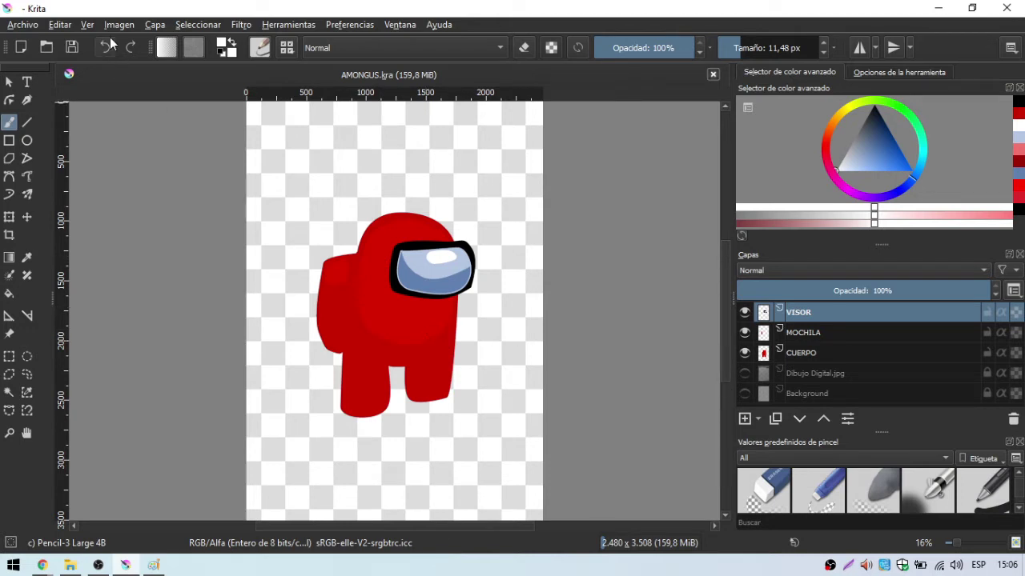
# Show the light grey Background layer and save the drawing as JPEG AMONGUS.jpg.
pyautogui.click(745, 394)
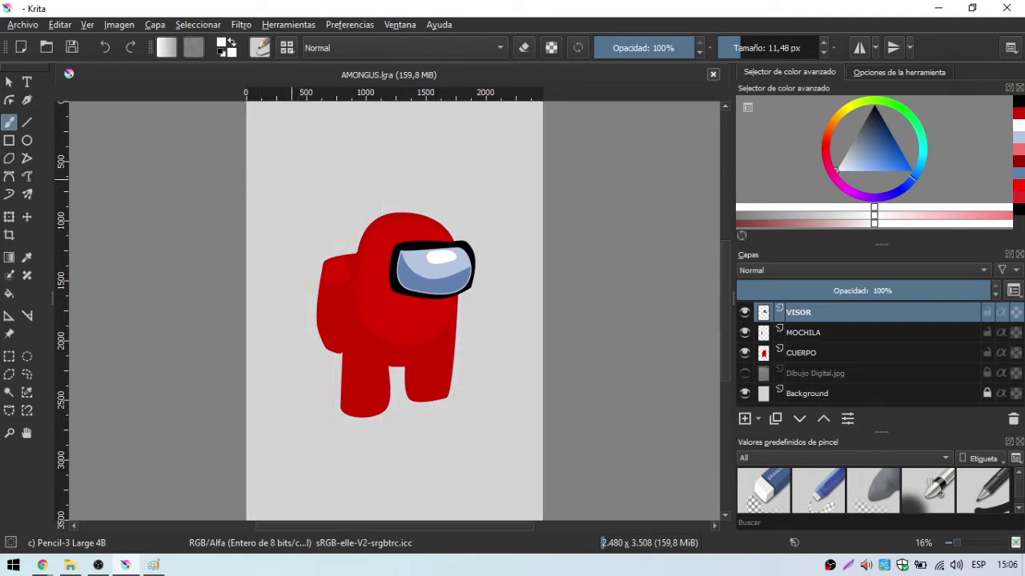
pyautogui.click(35, 26)
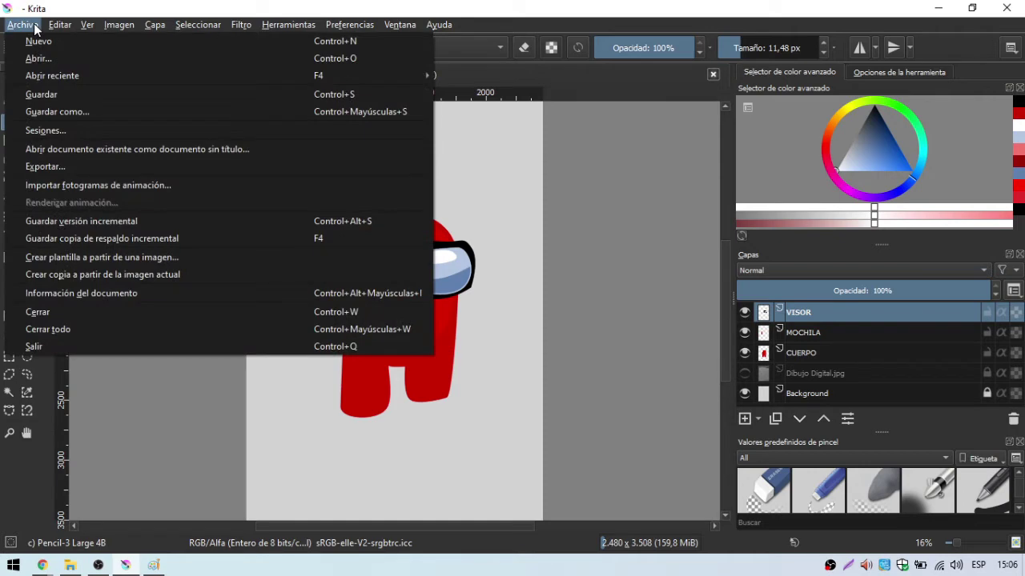
pyautogui.click(76, 113)
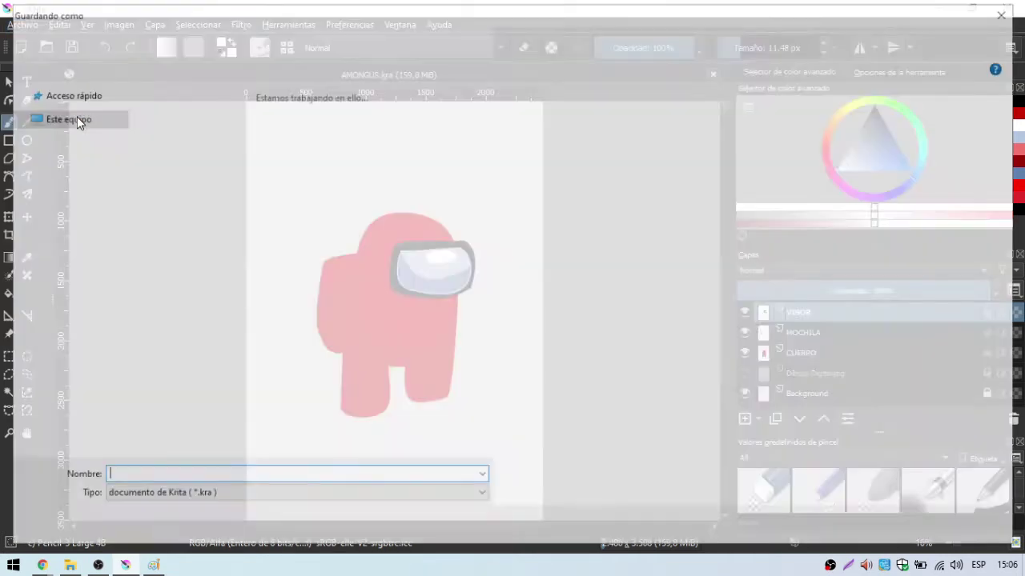
pyautogui.click(237, 495)
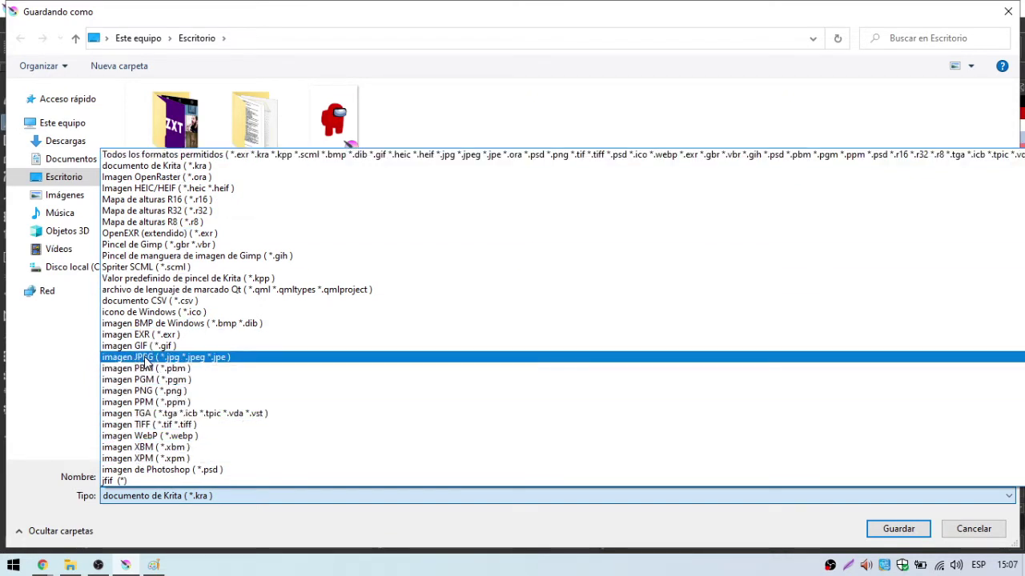
pyautogui.click(146, 358)
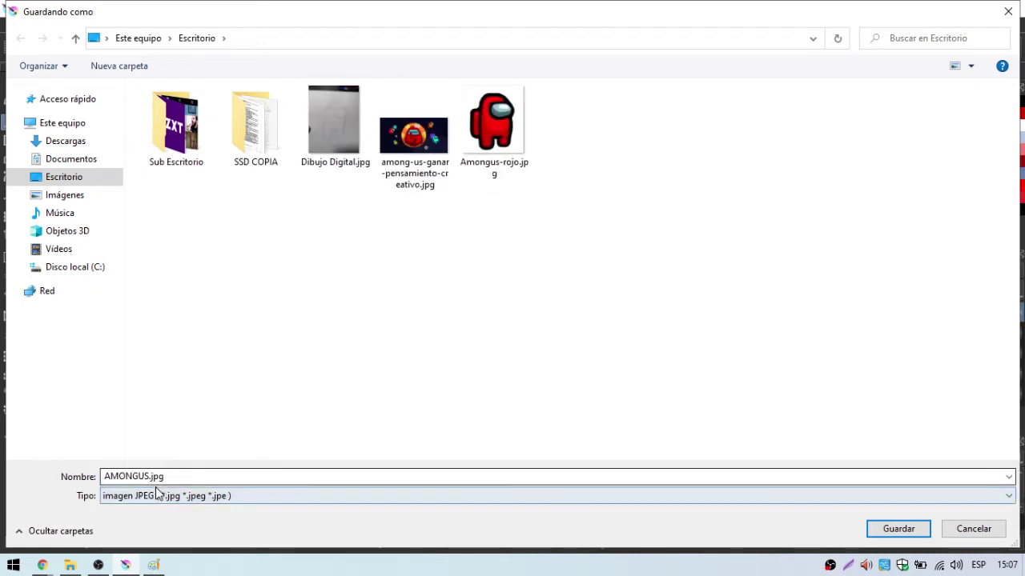
pyautogui.moveTo(165, 477); pyautogui.dragTo(104, 478)
pyautogui.click(121, 480)
pyautogui.click(117, 477)
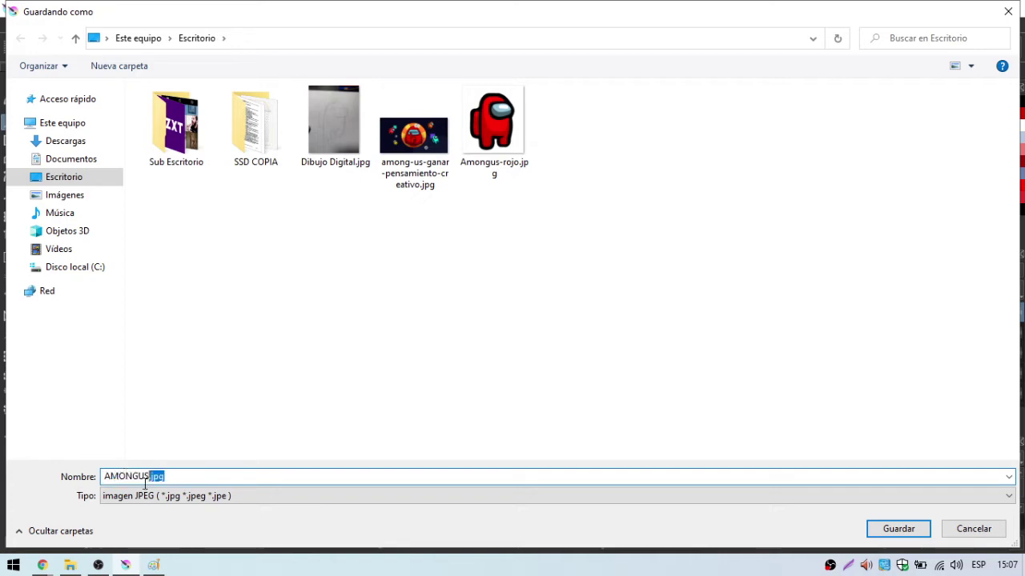
pyautogui.click(888, 528)
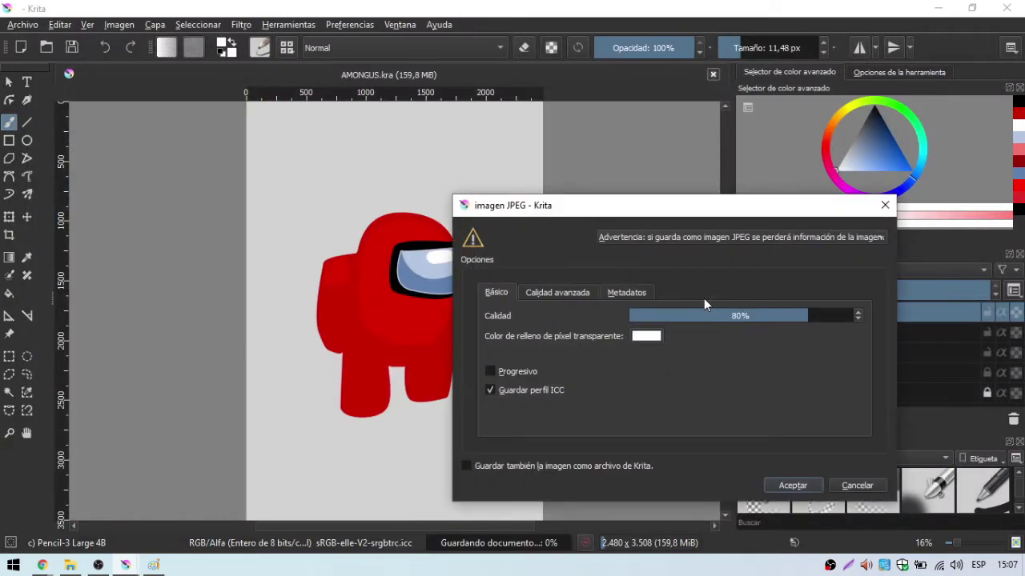
pyautogui.moveTo(629, 221); pyautogui.dragTo(333, 215)
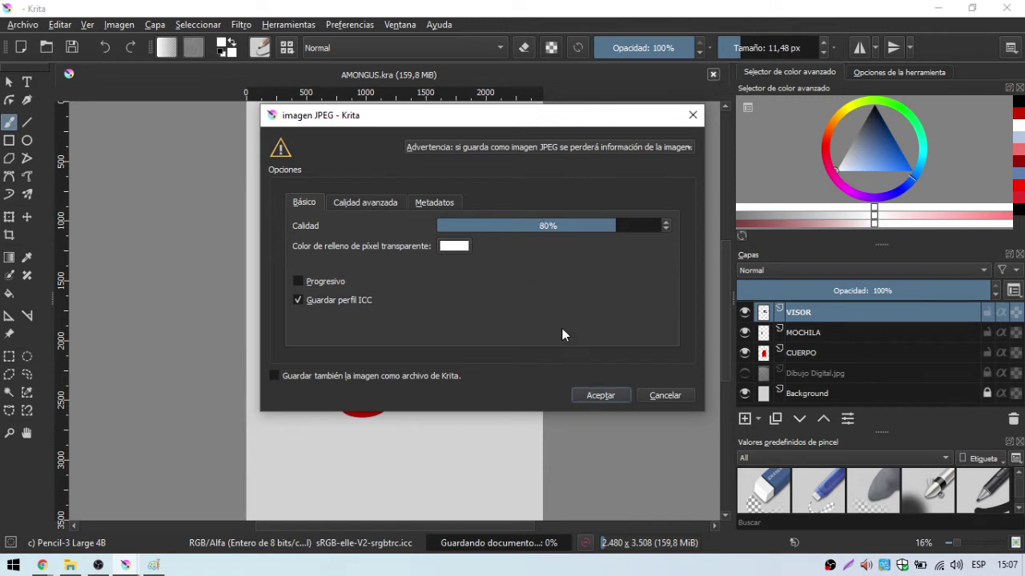
pyautogui.moveTo(482, 118); pyautogui.dragTo(708, 133)
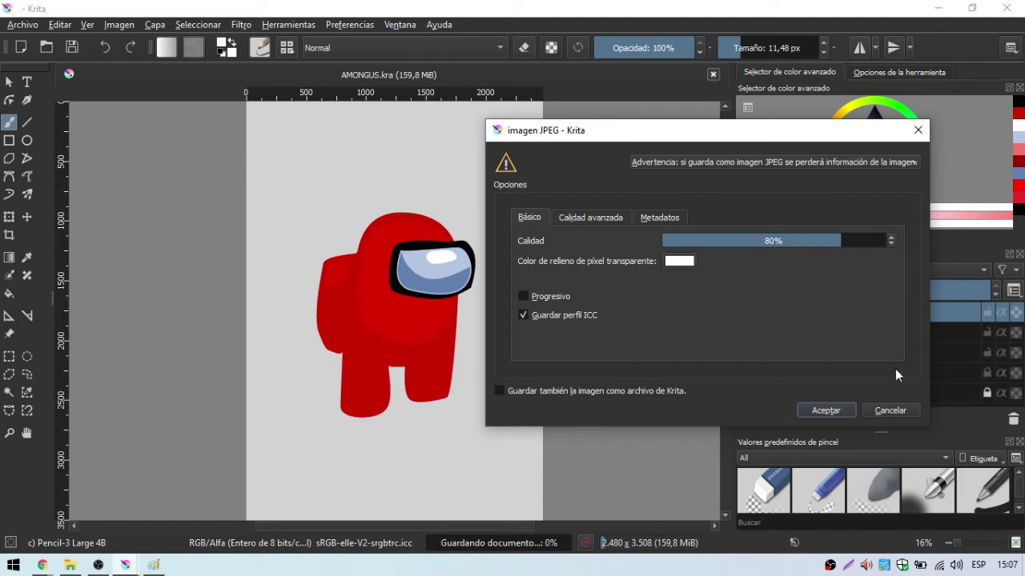
# Accept the JPEG options for AMONGUS.jpg, check the desktop files, and re-maximize Krita.
pyautogui.click(821, 413)
pyautogui.click(972, 8)
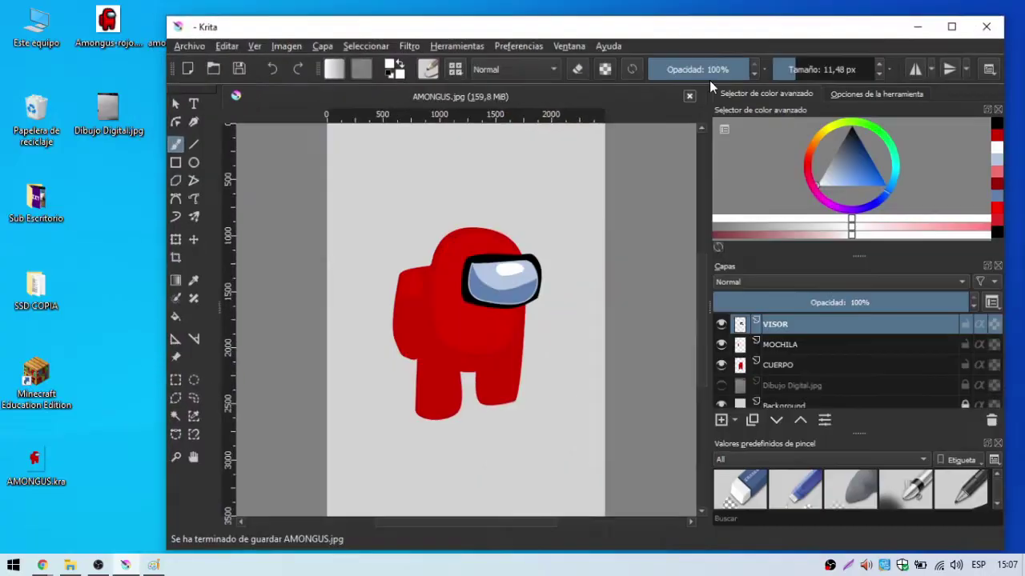
pyautogui.click(102, 204)
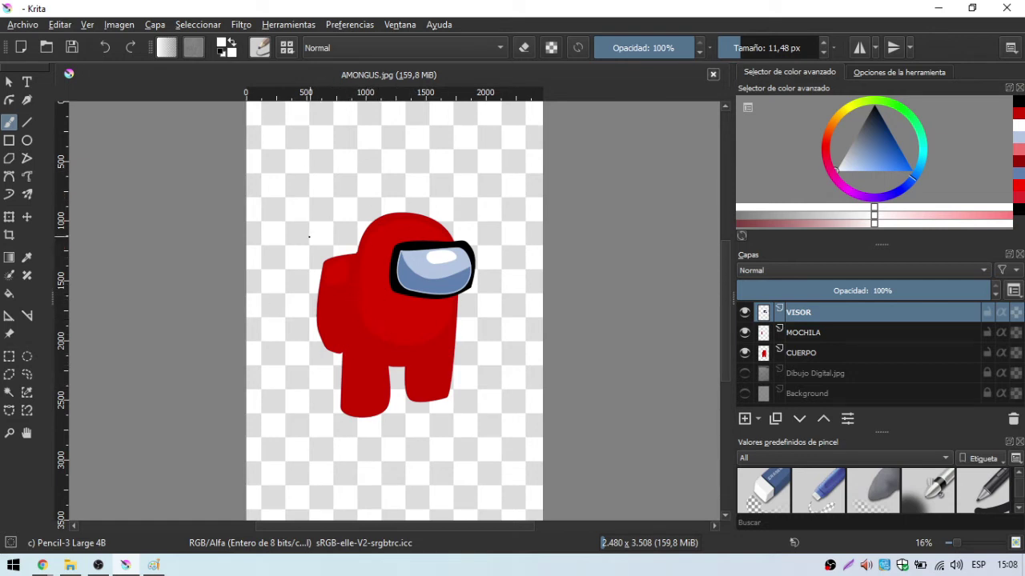
pyautogui.doubleClick(311, 8)
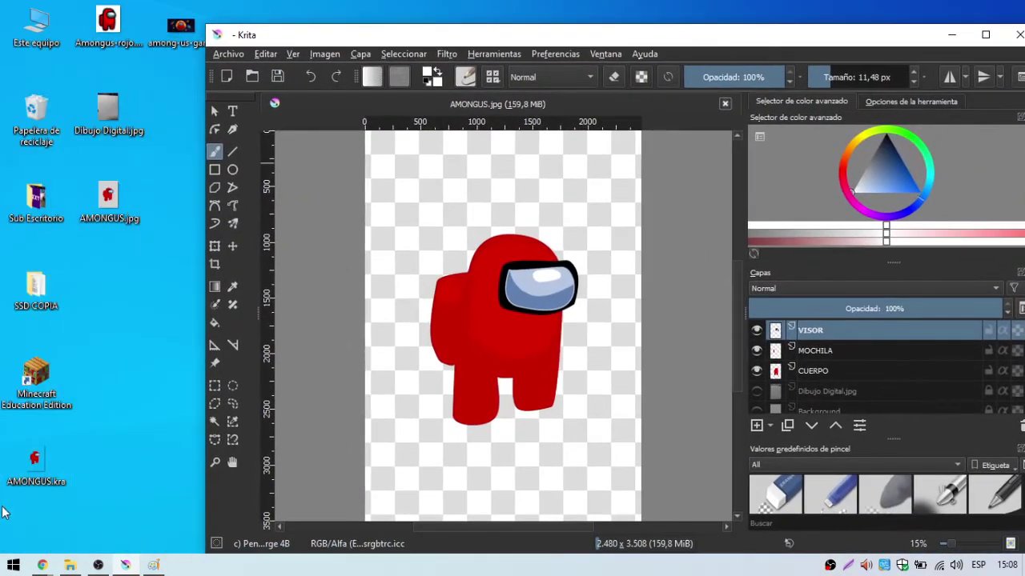
pyautogui.click(32, 478)
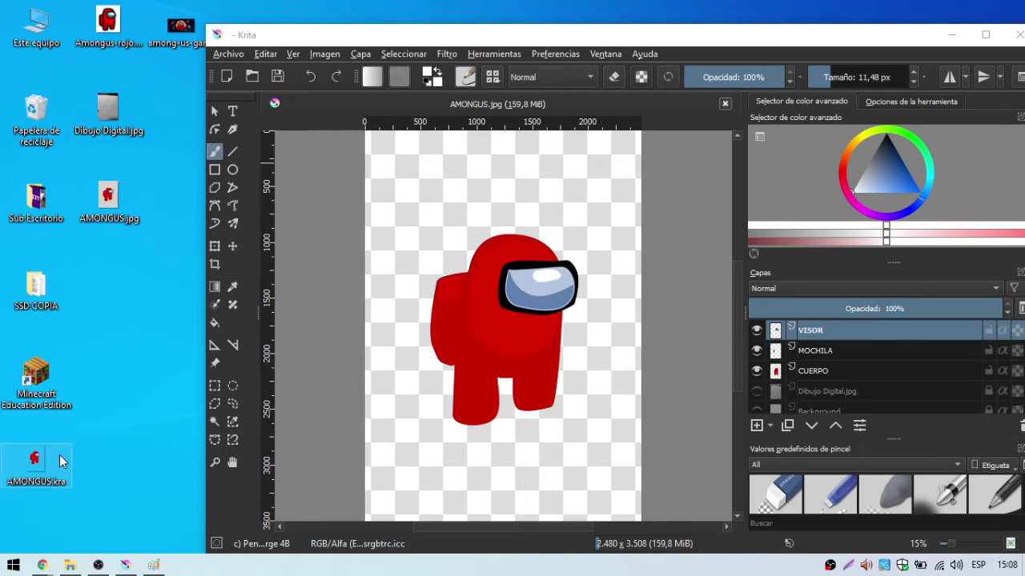
pyautogui.moveTo(560, 34); pyautogui.dragTo(485, 6)
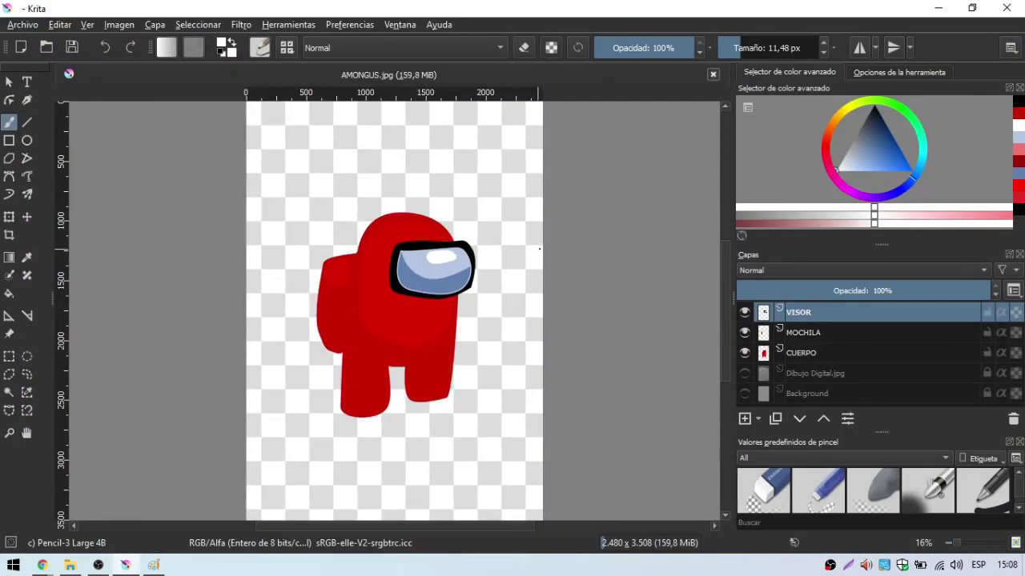
# Export a second JPEG copy named AMONGUS-2.jpg, accepting its JPEG options.
pyautogui.click(23, 24)
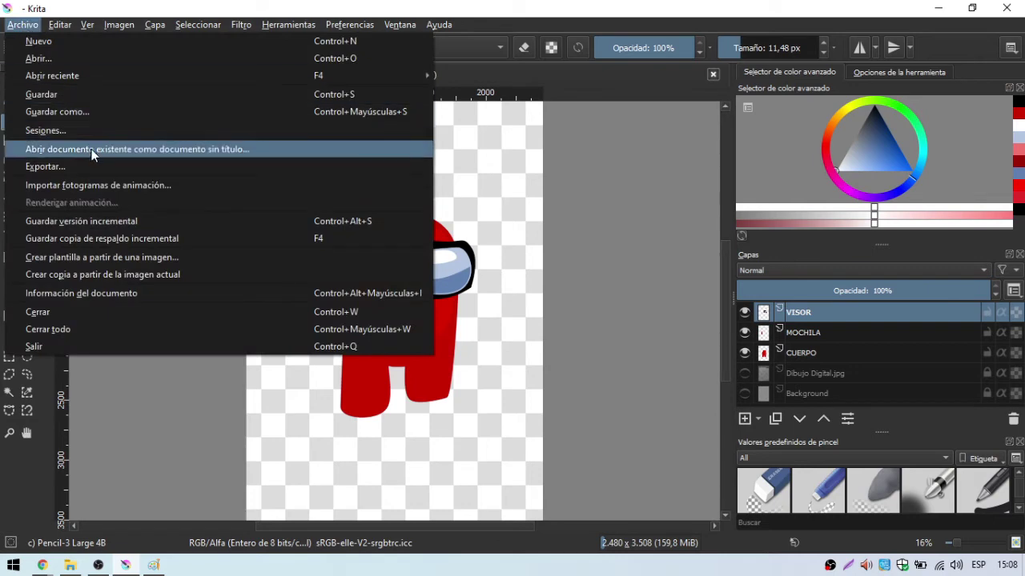
pyautogui.click(84, 112)
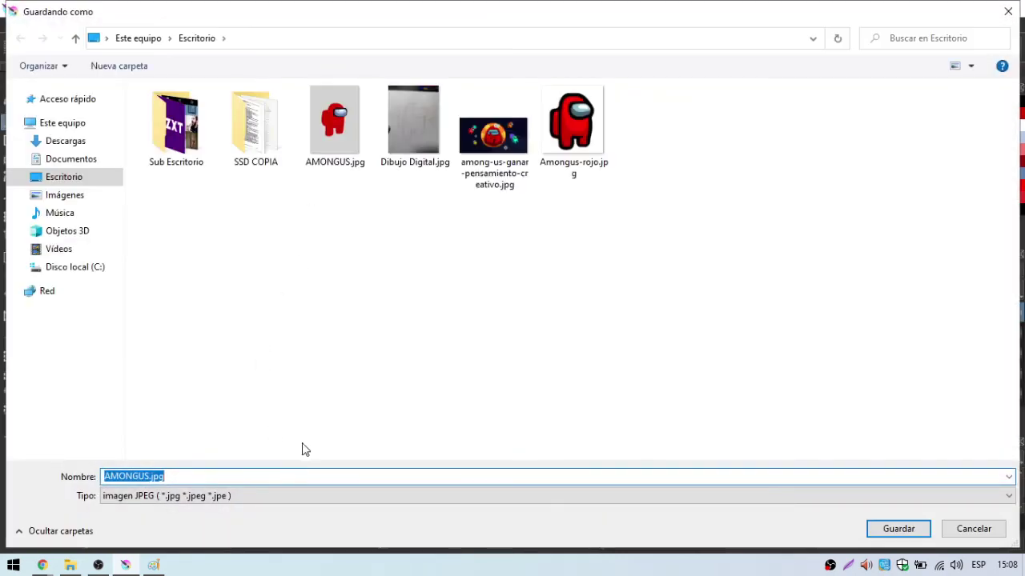
pyautogui.click(149, 475)
pyautogui.write('2')
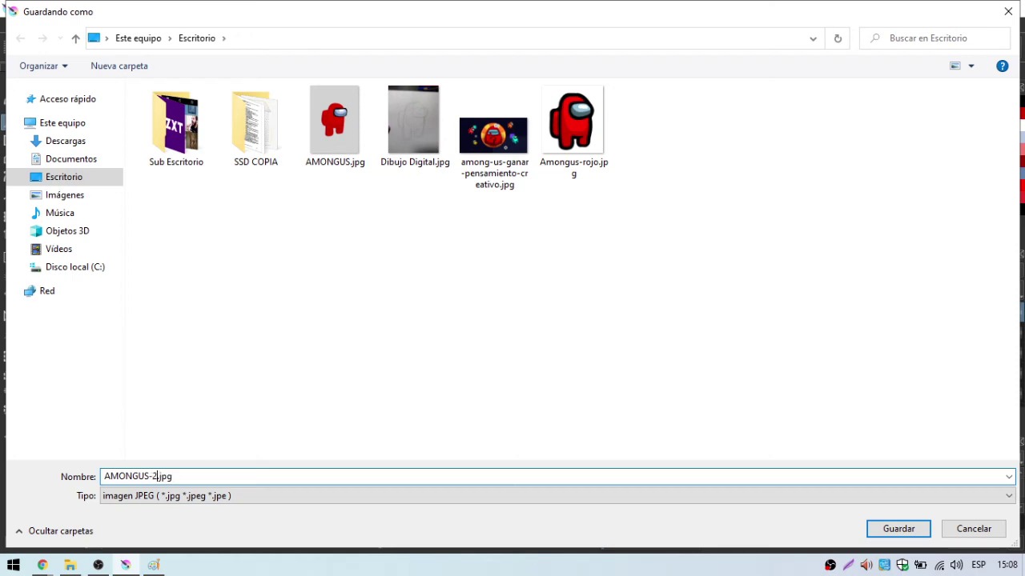
pyautogui.click(886, 529)
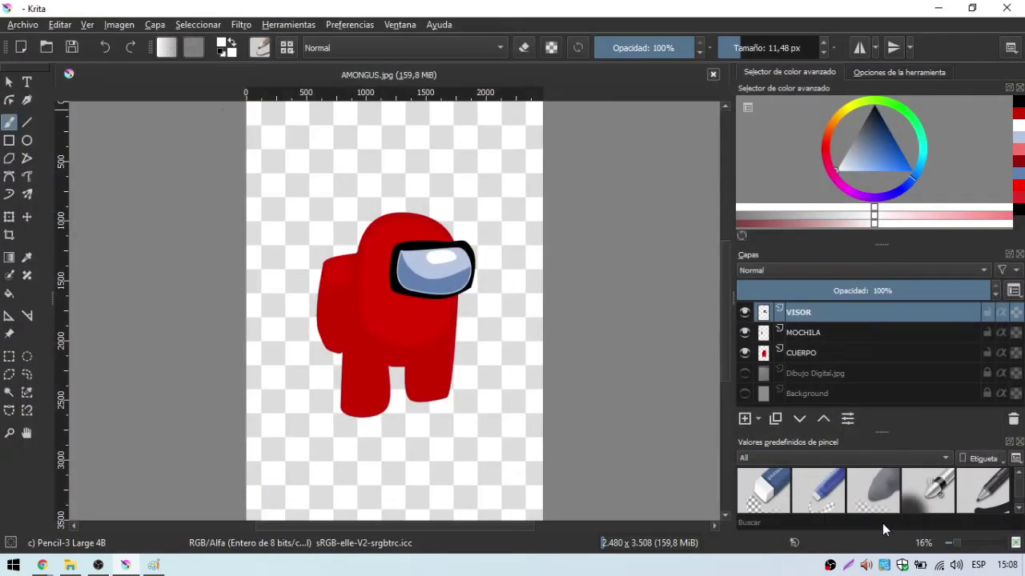
pyautogui.moveTo(590, 214); pyautogui.dragTo(494, 106)
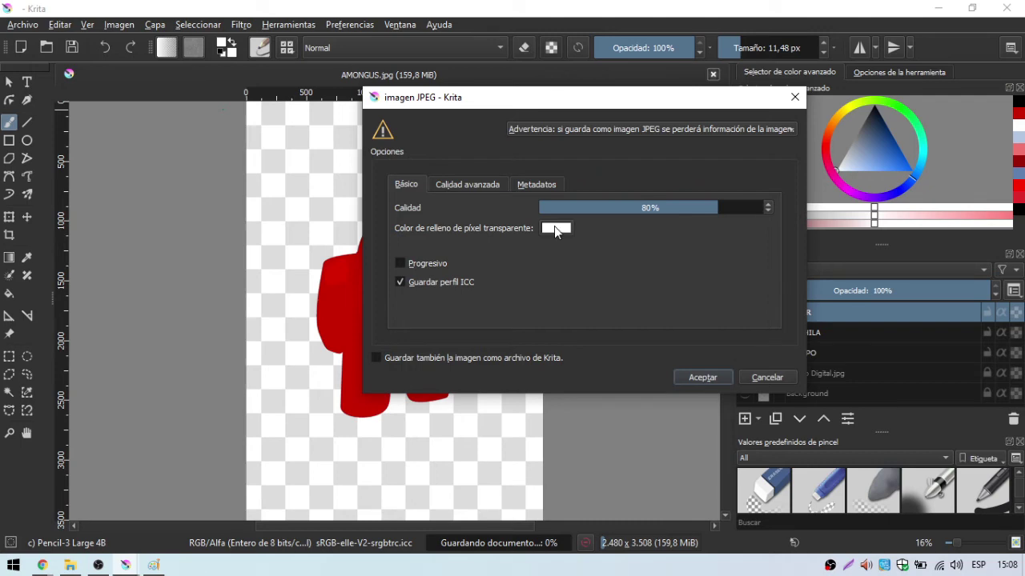
pyautogui.click(688, 377)
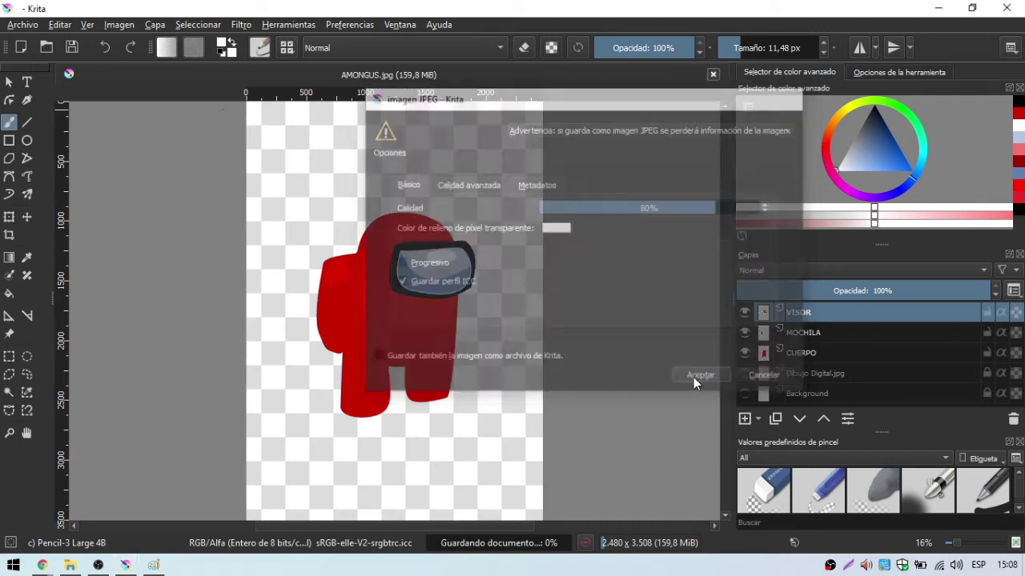
pyautogui.moveTo(450, 6); pyautogui.dragTo(663, 47)
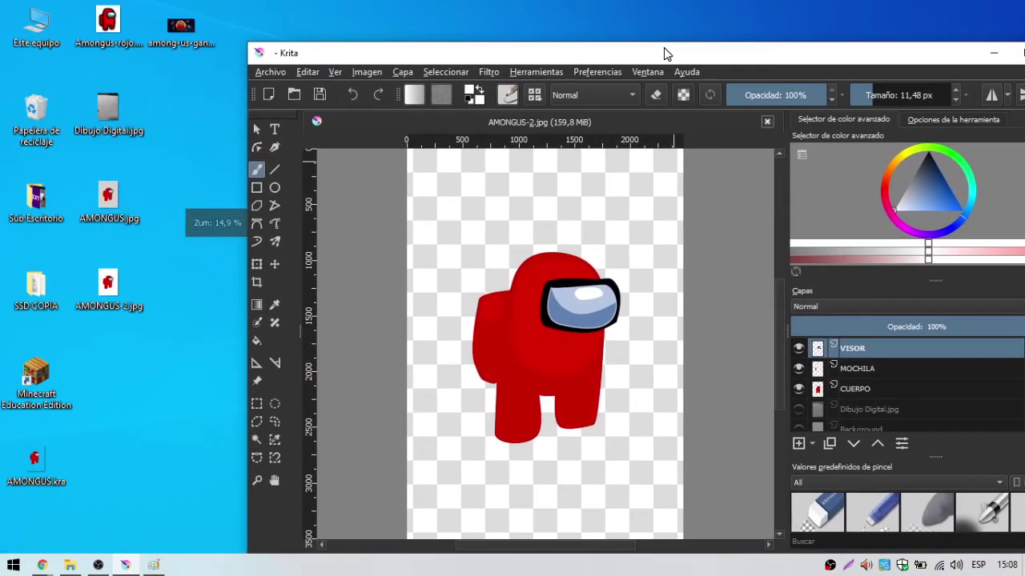
# Check the AMONGUS.jpg and AMONGUS-2.jpg icons on the desktop, then maximize Krita.
pyautogui.click(120, 290)
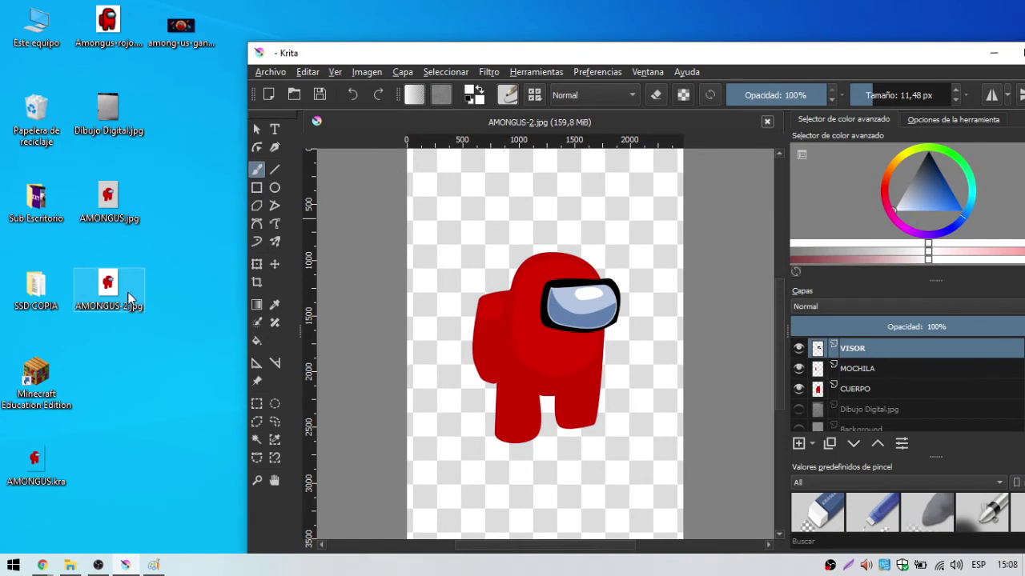
pyautogui.click(108, 203)
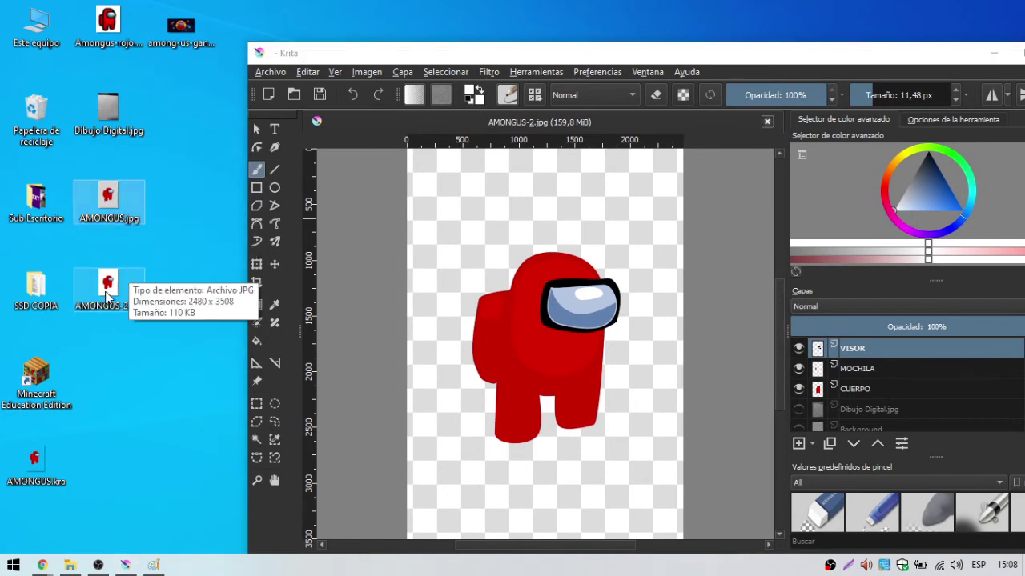
pyautogui.click(106, 294)
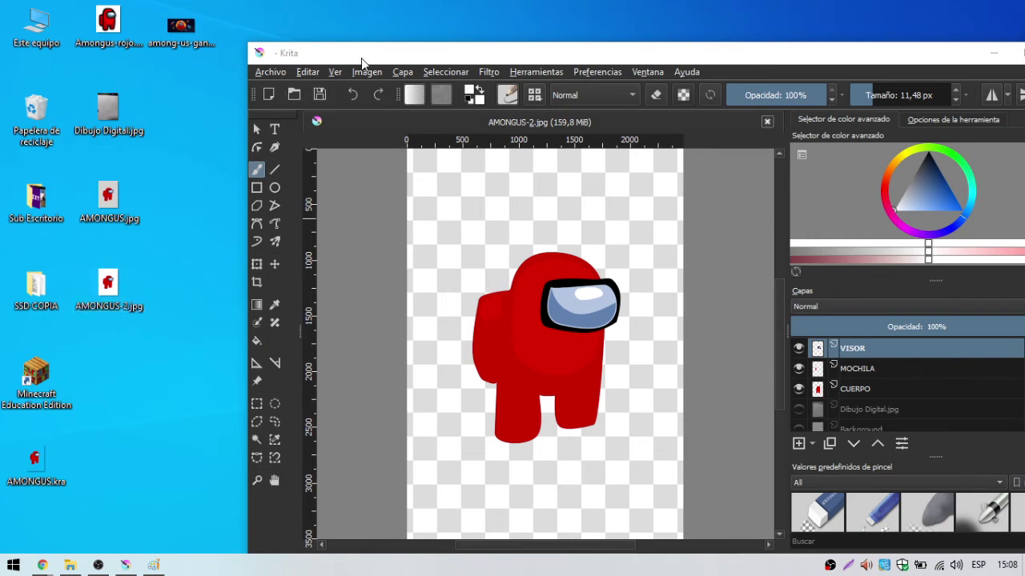
pyautogui.moveTo(360, 57); pyautogui.dragTo(236, 57)
pyautogui.doubleClick(235, 56)
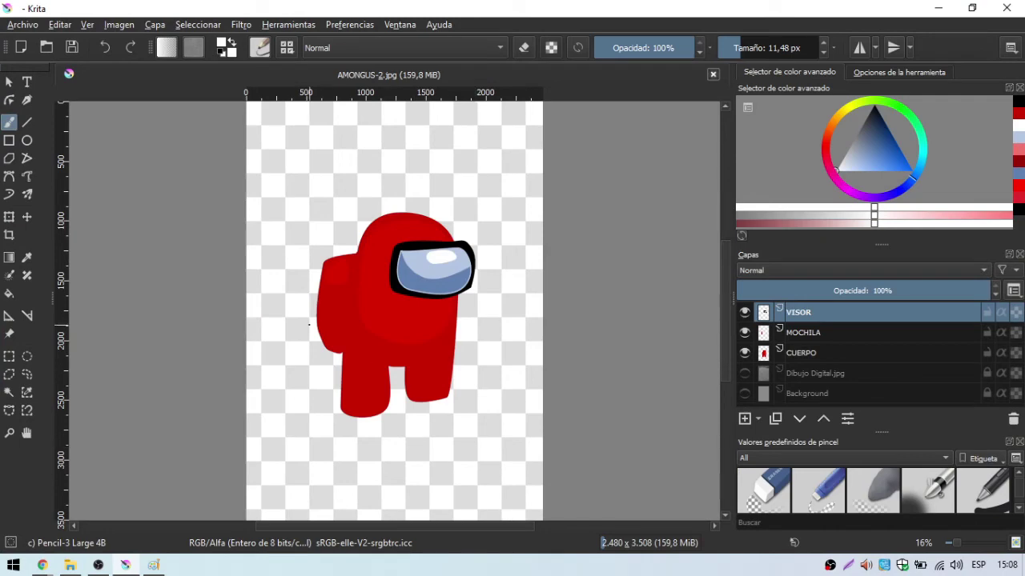
# Save a PNG copy named AMONGUS-3.png with transparency kept.
pyautogui.click(20, 29)
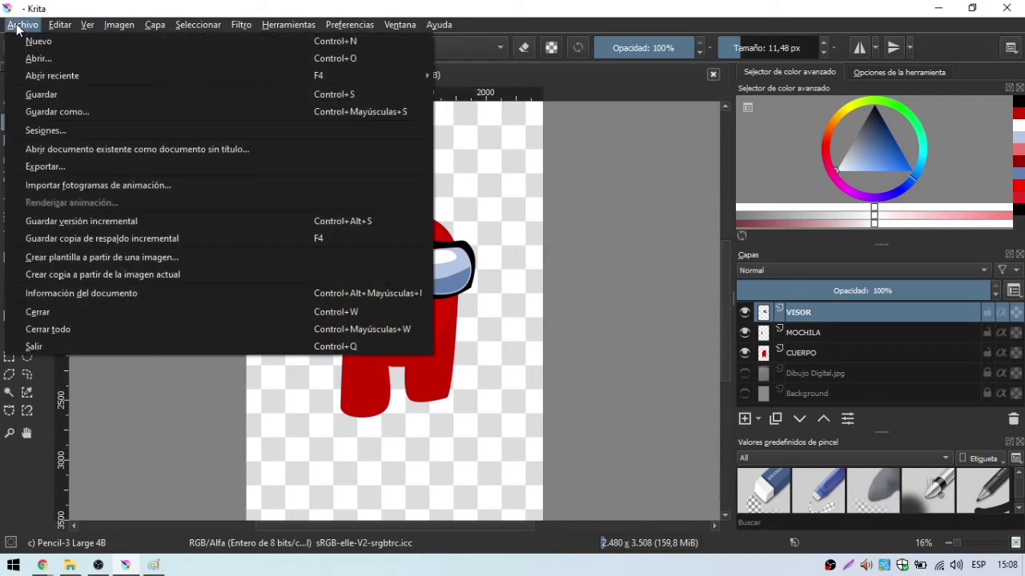
pyautogui.click(43, 111)
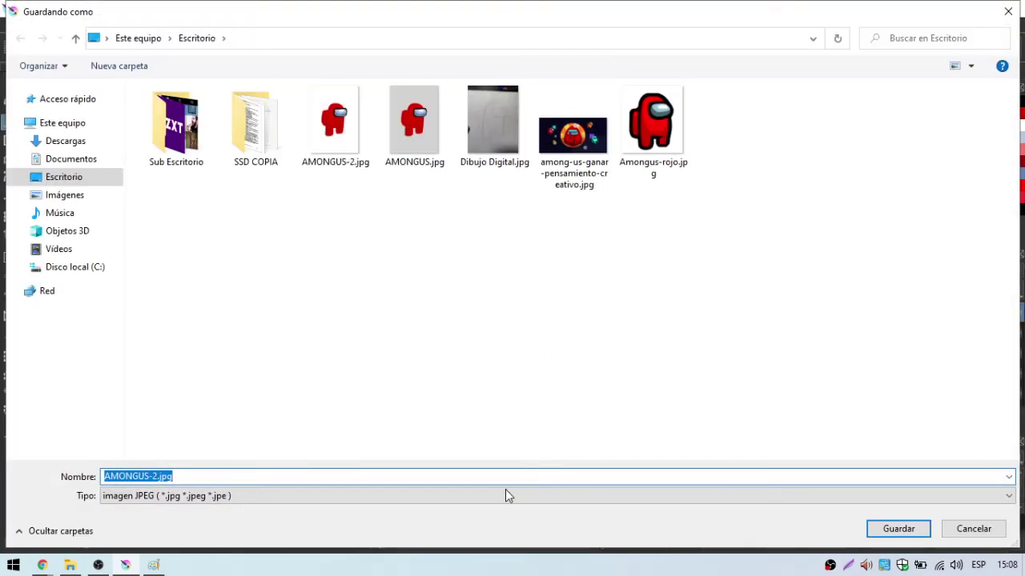
pyautogui.click(498, 495)
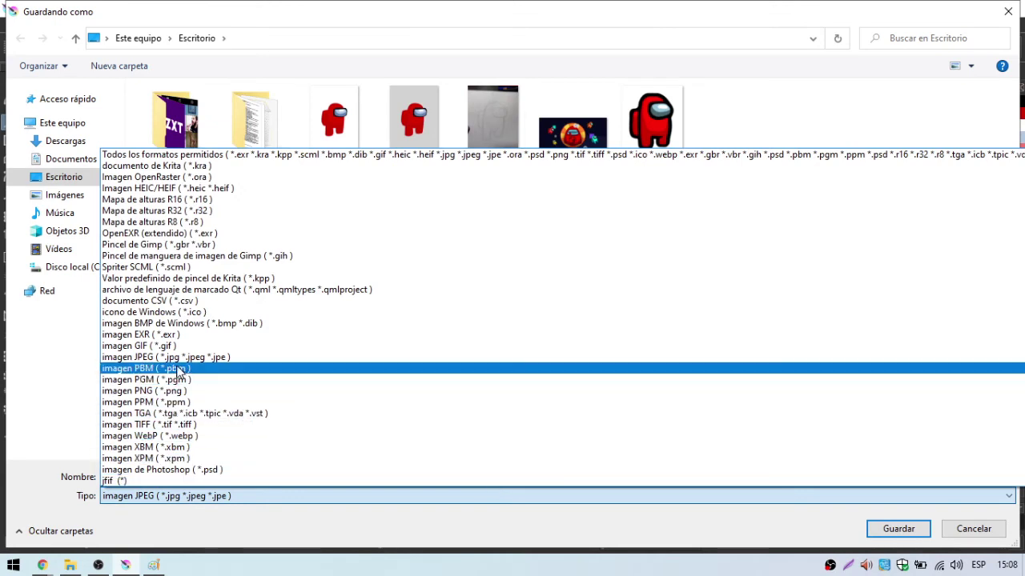
pyautogui.click(142, 392)
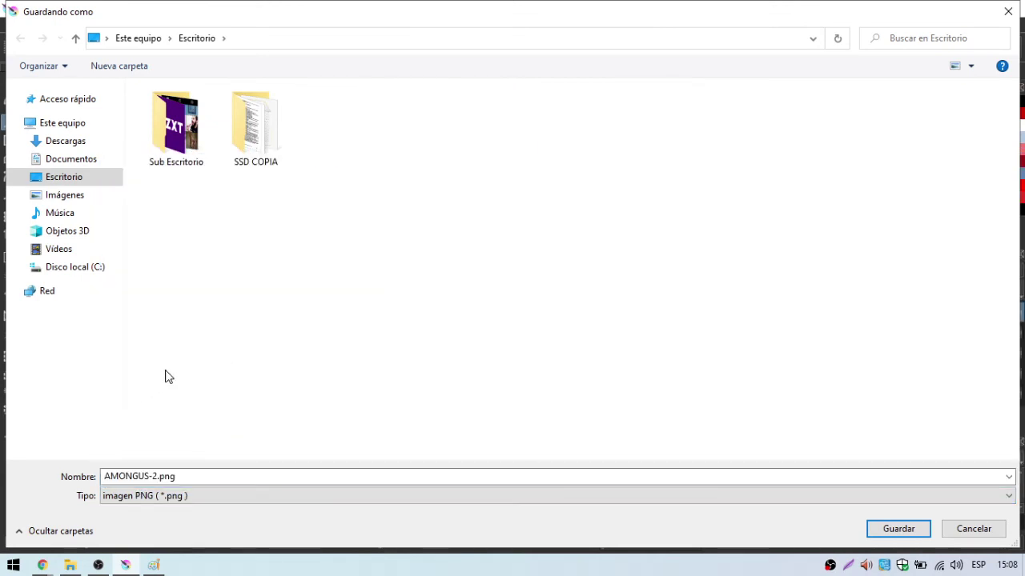
pyautogui.doubleClick(156, 477)
pyautogui.click(156, 477)
pyautogui.press('BackSpace')
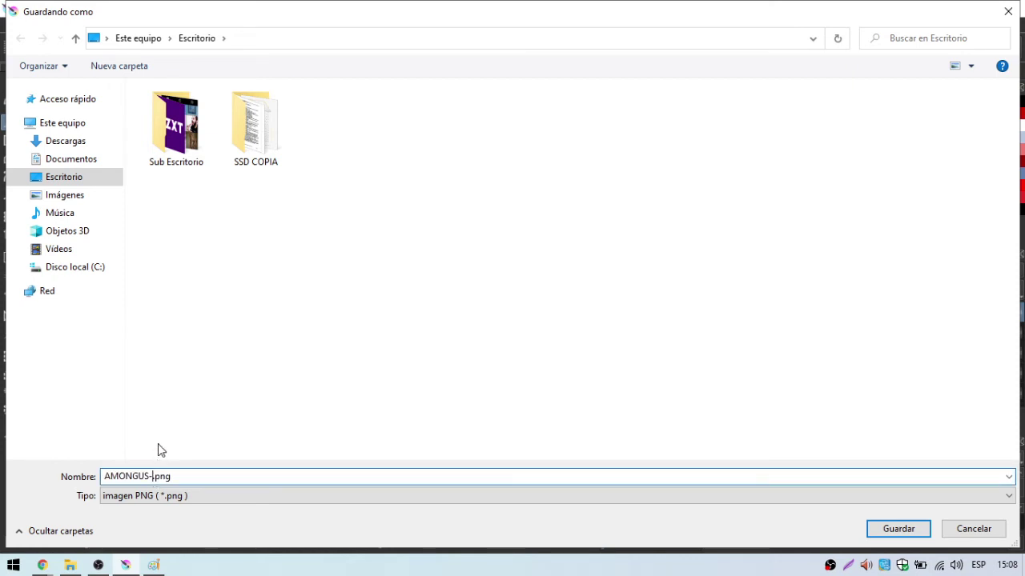
pyautogui.write('3')
pyautogui.click(898, 535)
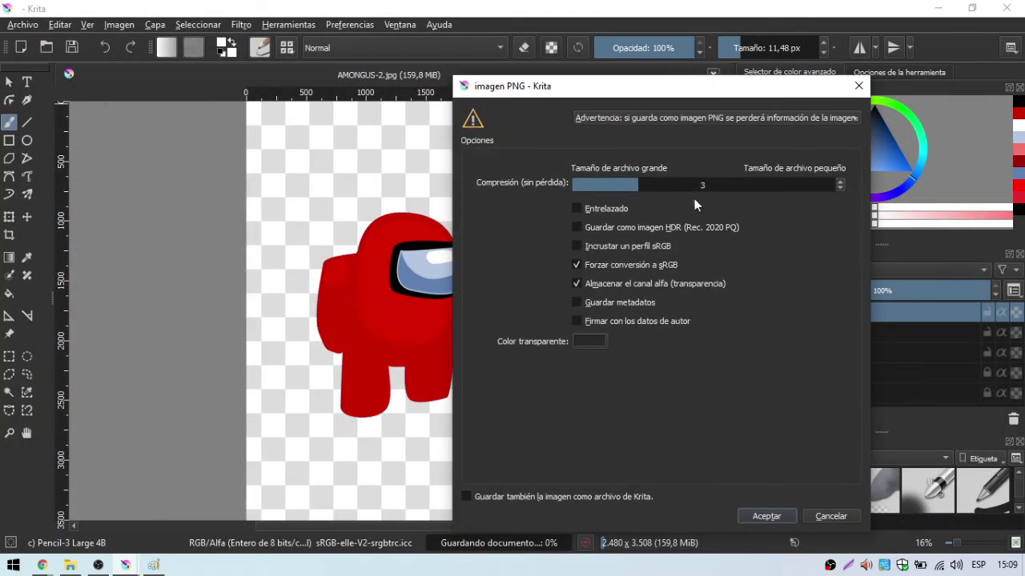
pyautogui.click(764, 519)
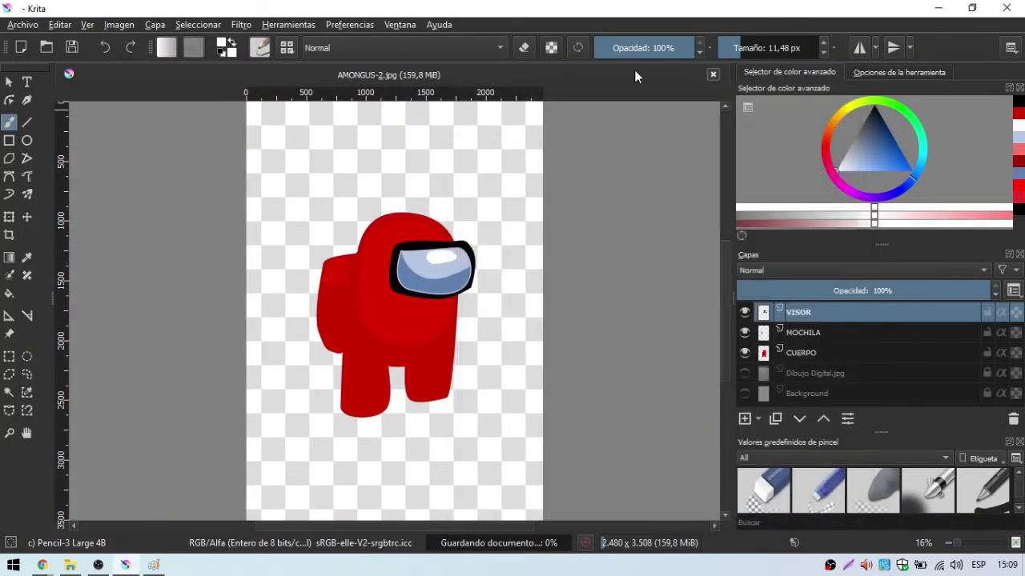
pyautogui.click(971, 8)
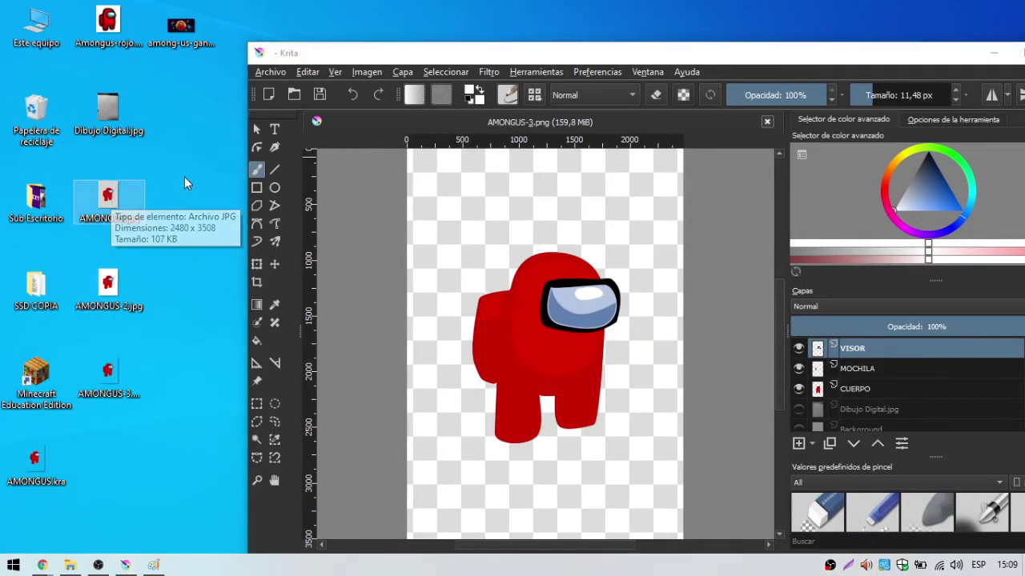
# Inspect the AMONGUS .kra, .jpg and .png exports among the desktop icons.
pyautogui.click(111, 204)
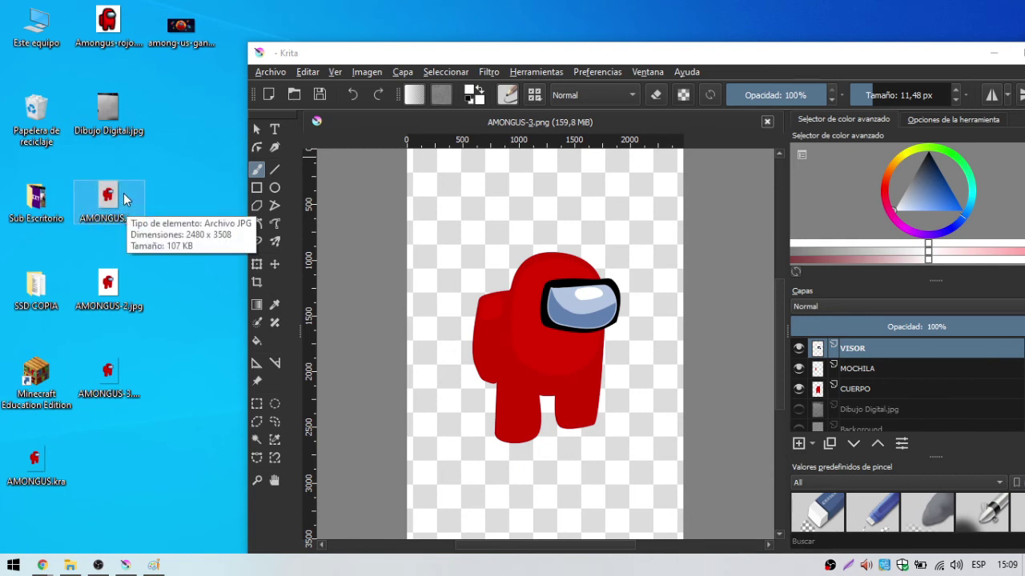
pyautogui.moveTo(153, 260); pyautogui.dragTo(70, 327)
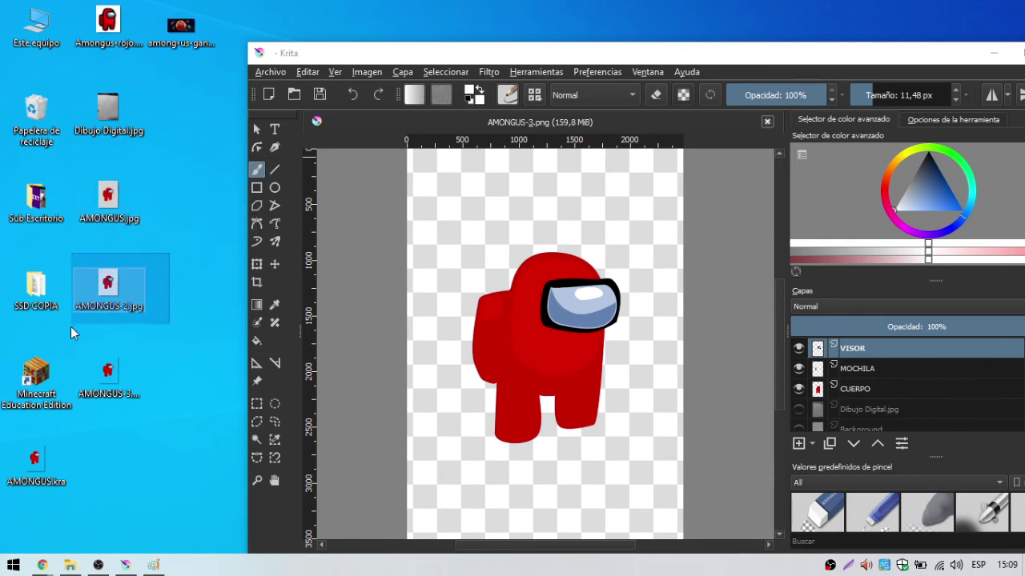
pyautogui.click(118, 340)
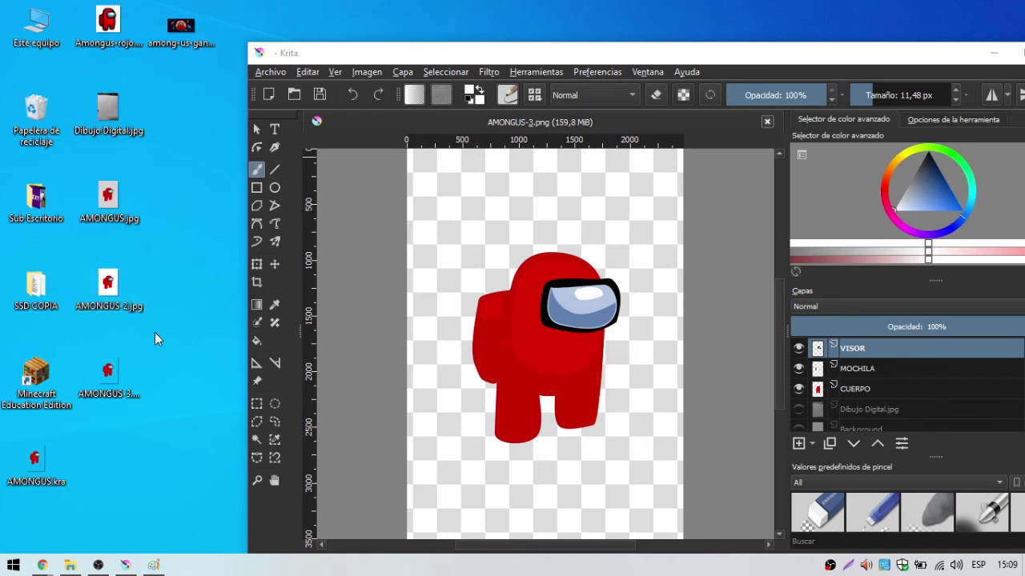
pyautogui.moveTo(154, 332)
pyautogui.mouseDown()
pyautogui.moveTo(67, 441)
pyautogui.moveTo(129, 179)
pyautogui.moveTo(80, 435)
pyautogui.mouseUp()
pyautogui.click(90, 444)
pyautogui.click(166, 194)
pyautogui.click(120, 447)
pyautogui.moveTo(192, 189); pyautogui.dragTo(117, 398)
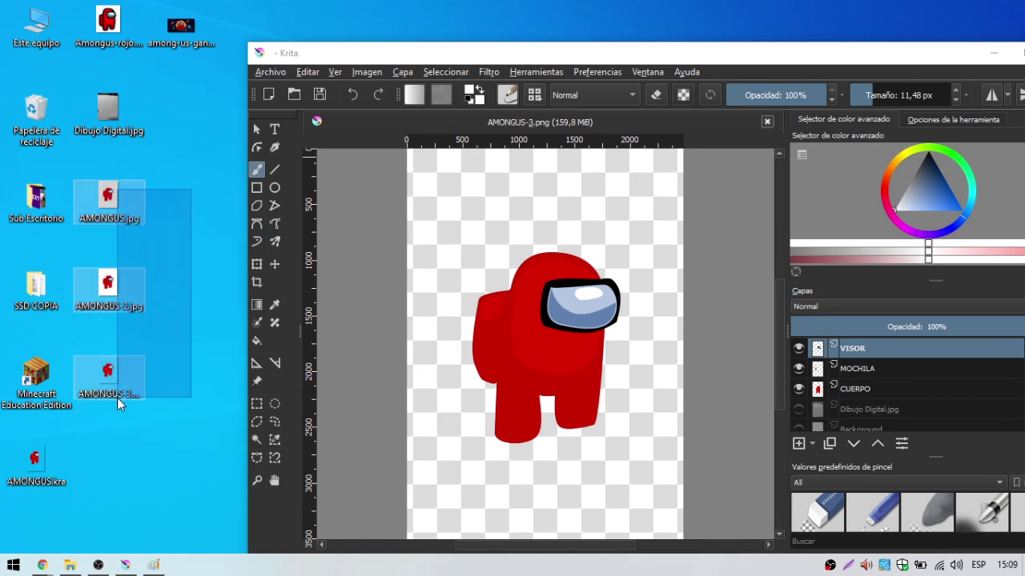
pyautogui.click(139, 431)
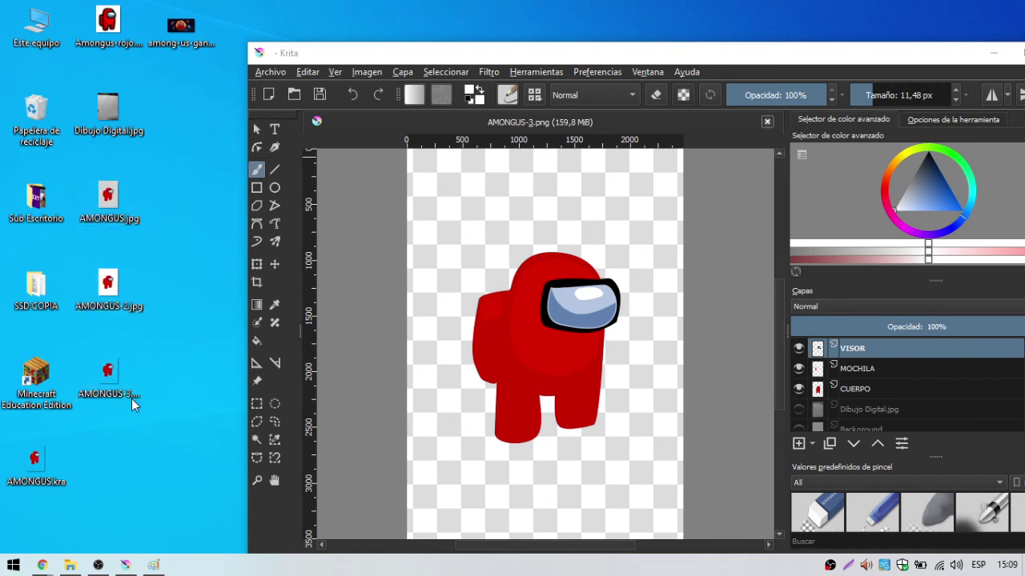
pyautogui.moveTo(106, 437)
pyautogui.mouseDown()
pyautogui.moveTo(2, 522)
pyautogui.moveTo(108, 433)
pyautogui.mouseUp()
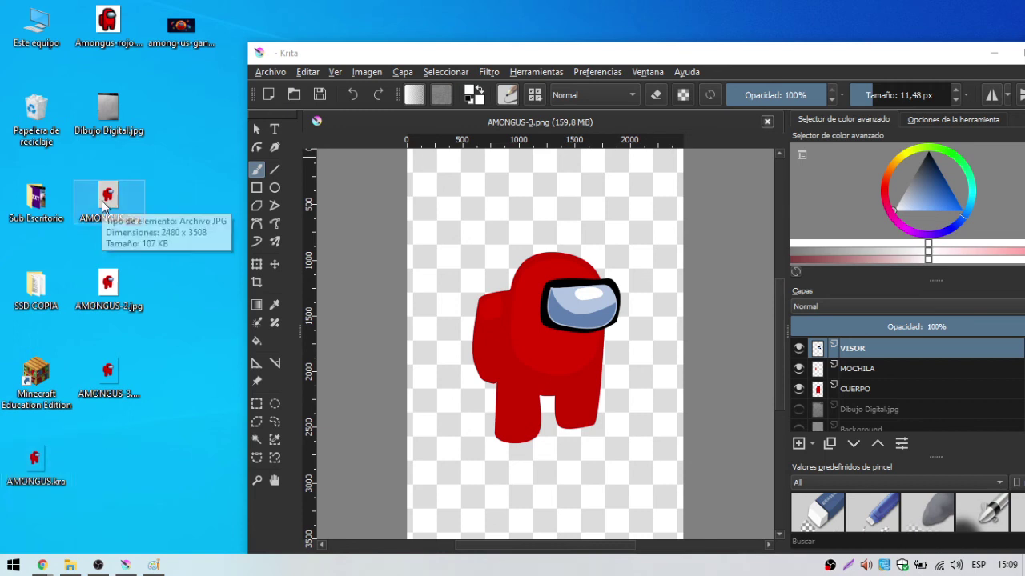
pyautogui.moveTo(191, 176); pyautogui.dragTo(83, 250)
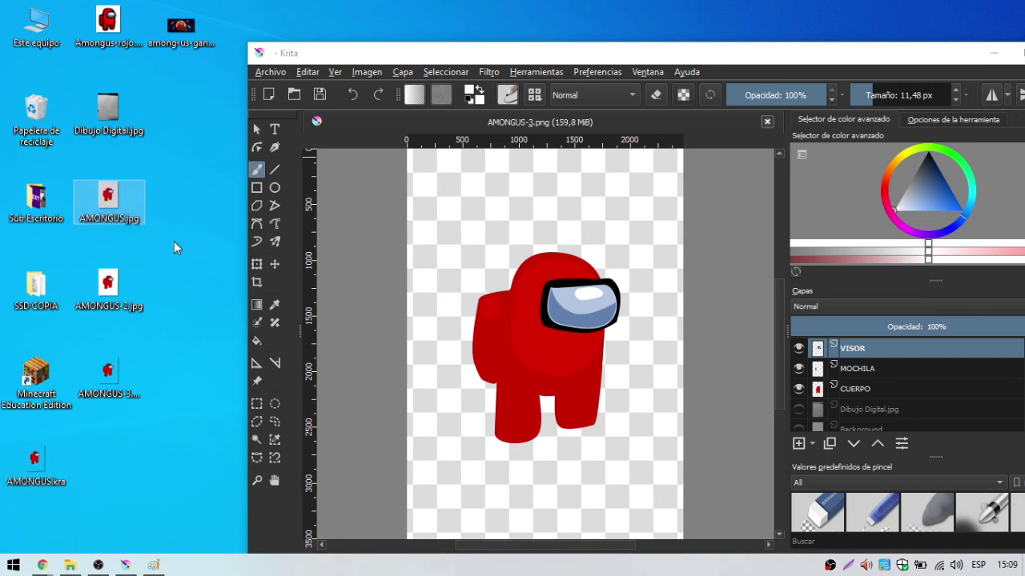
pyautogui.click(160, 235)
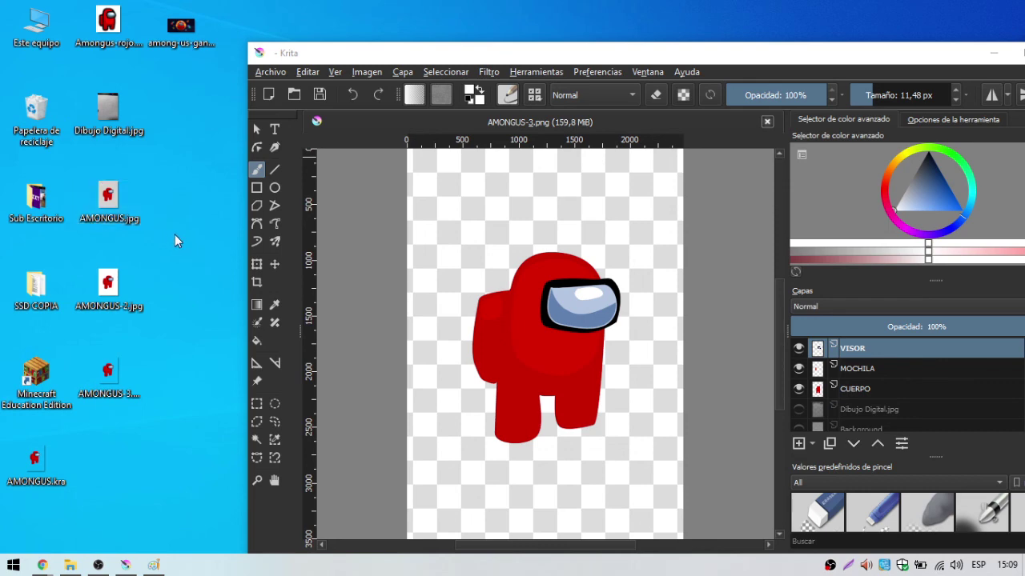
pyautogui.moveTo(170, 175); pyautogui.dragTo(80, 237)
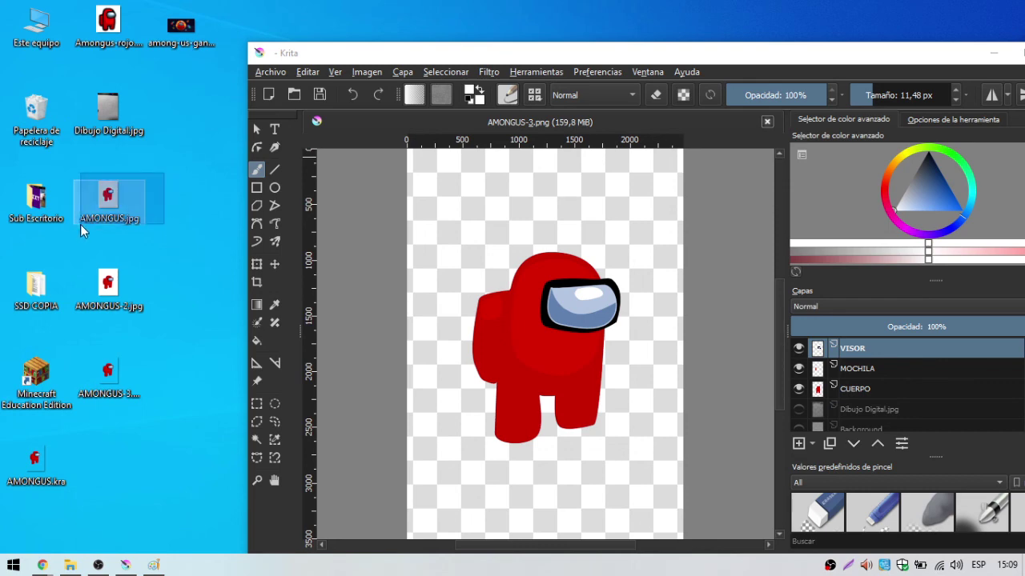
# Maximize Krita again and widen the right-hand layers and colour panels slightly.
pyautogui.click(152, 239)
pyautogui.moveTo(422, 60)
pyautogui.mouseDown()
pyautogui.moveTo(316, 86)
pyautogui.moveTo(293, 4)
pyautogui.mouseUp()
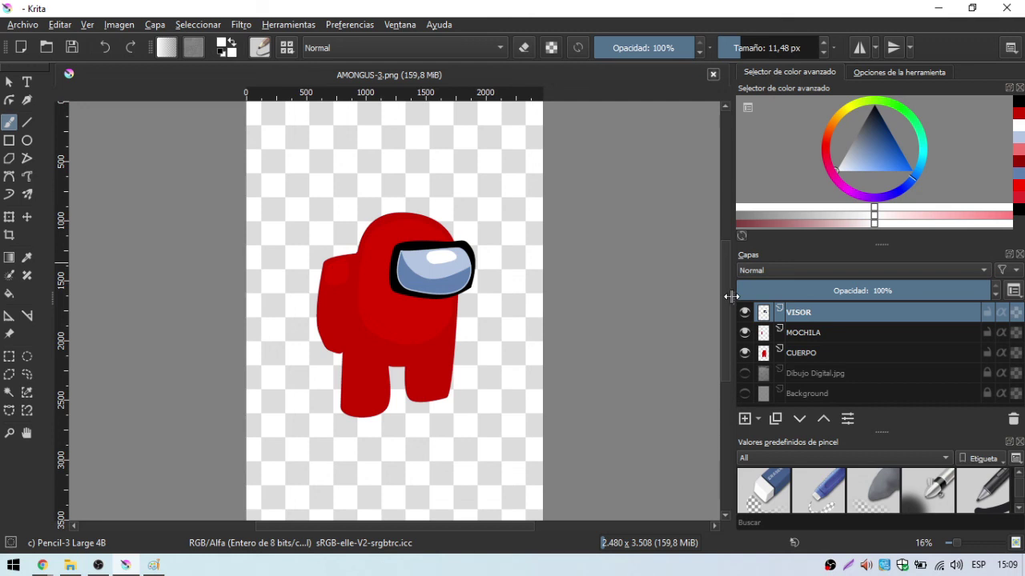
pyautogui.moveTo(731, 296); pyautogui.dragTo(707, 299)
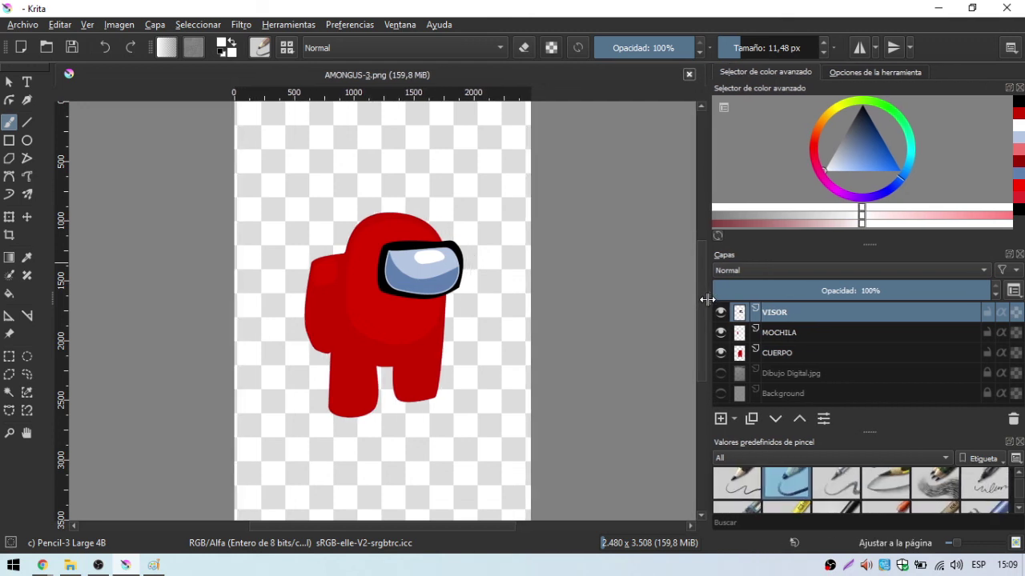